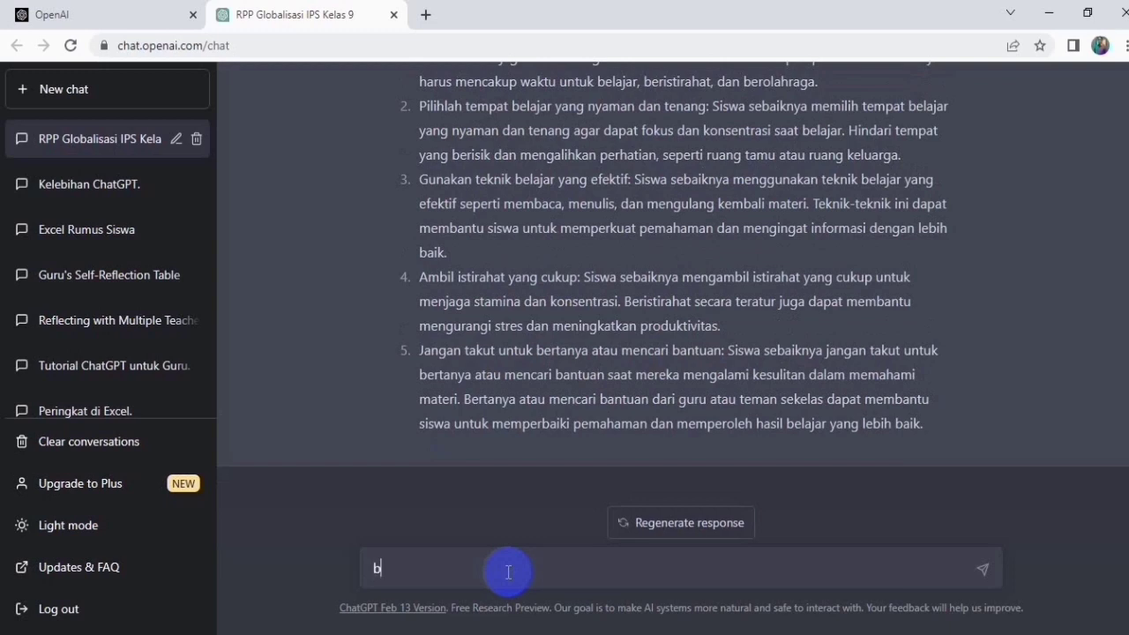
Send the prompt "buatkan tabel berisi nama-nama provinsi yang ada di indonesia berikut kolom nama ibukota, tahun berdiri dan nama gubernurnya"
{"action": "type", "text": "tabel ber"}
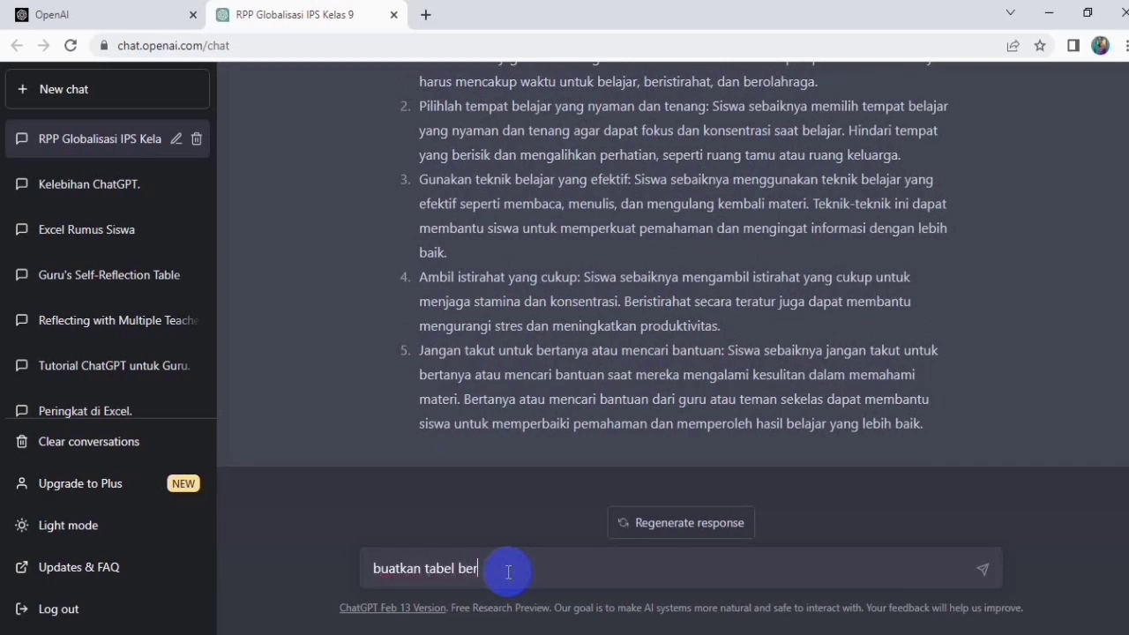
{"action": "type", "text": "isi nama-nama "}
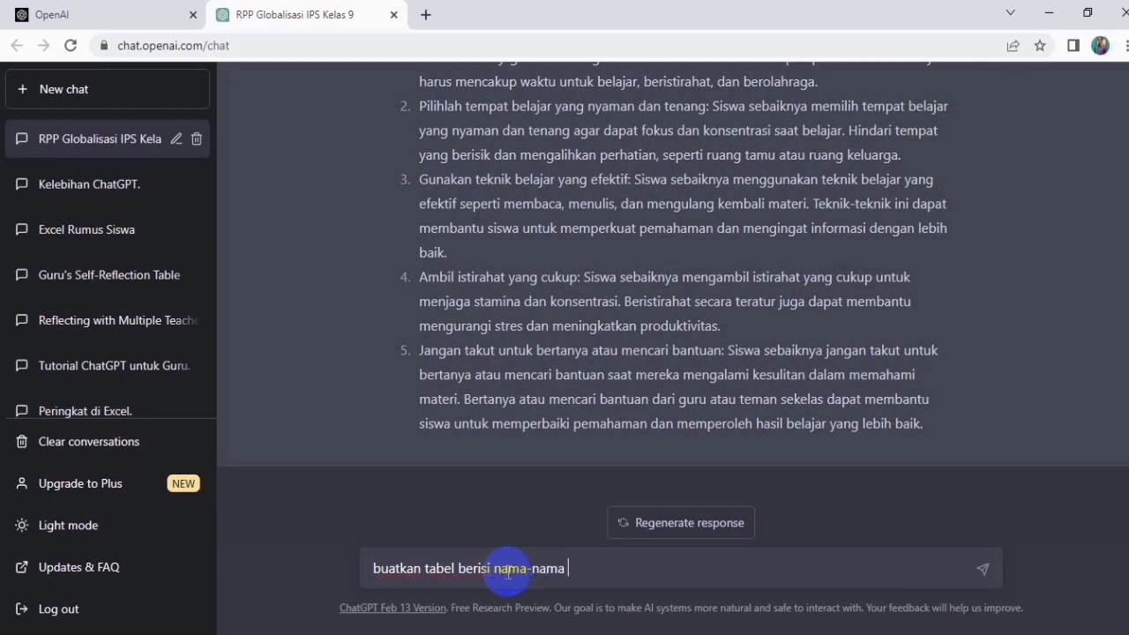
{"action": "type", "text": "provinsi yang ada di indo"}
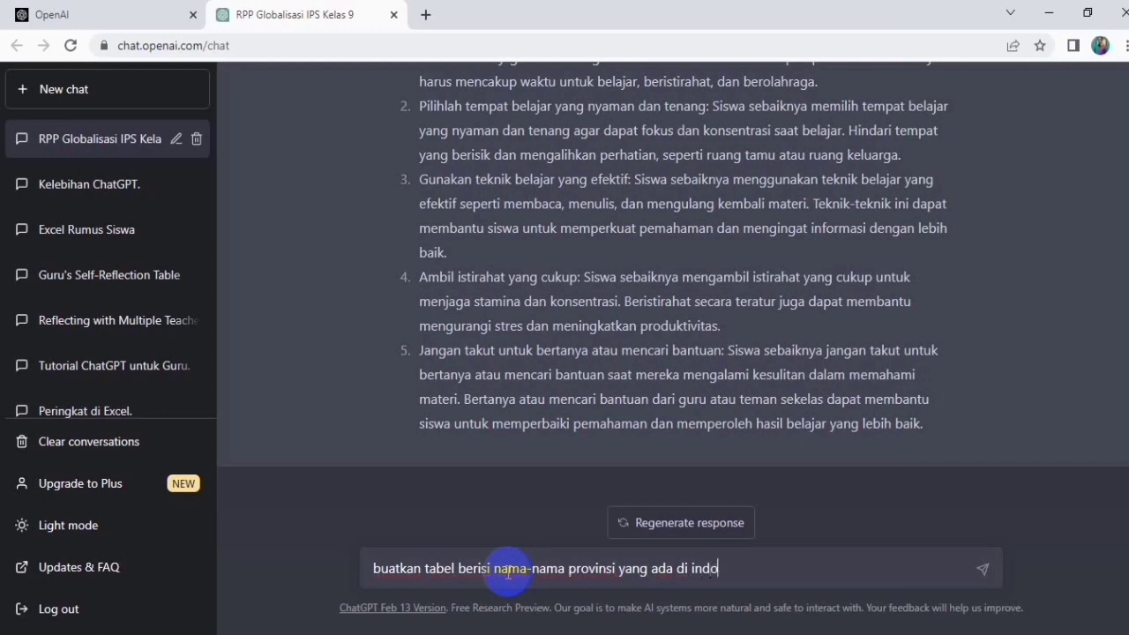
{"action": "type", "text": "nesia berikut kolom"}
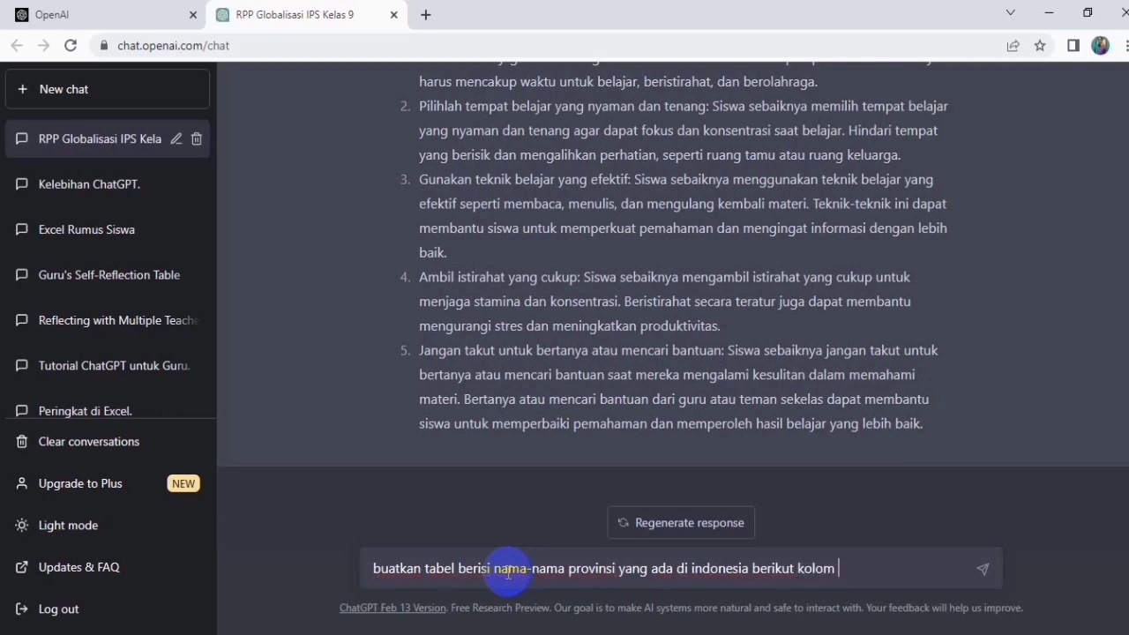
{"action": "type", "text": " nama"}
{"action": "type", "text": " ibukota, tahun b"}
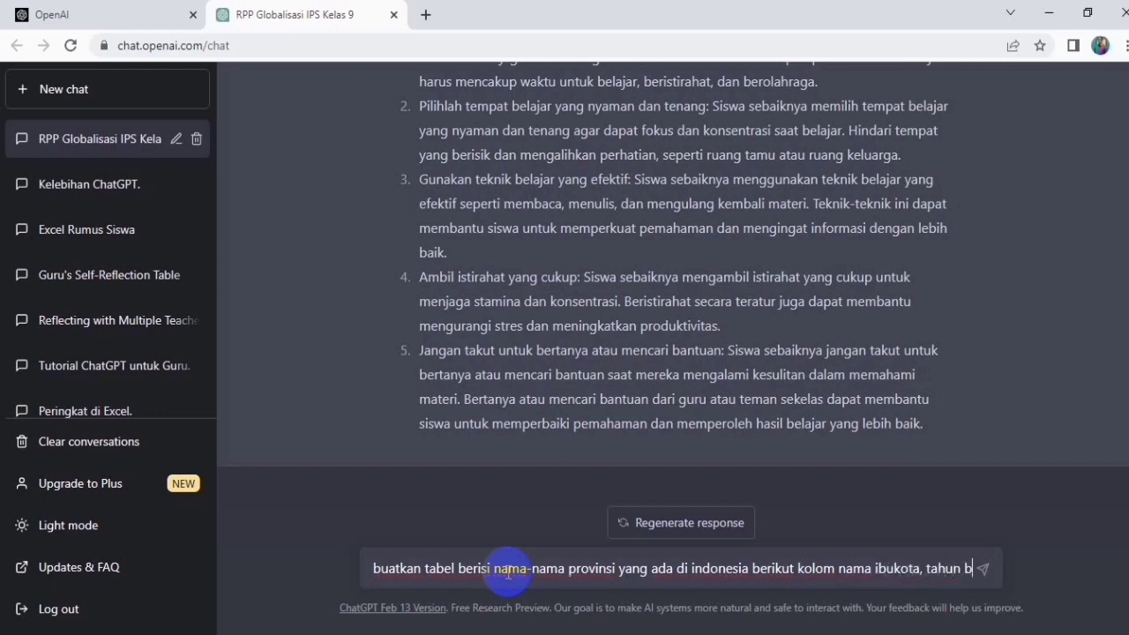
{"action": "type", "text": "erdiri dan nama gubernurn"}
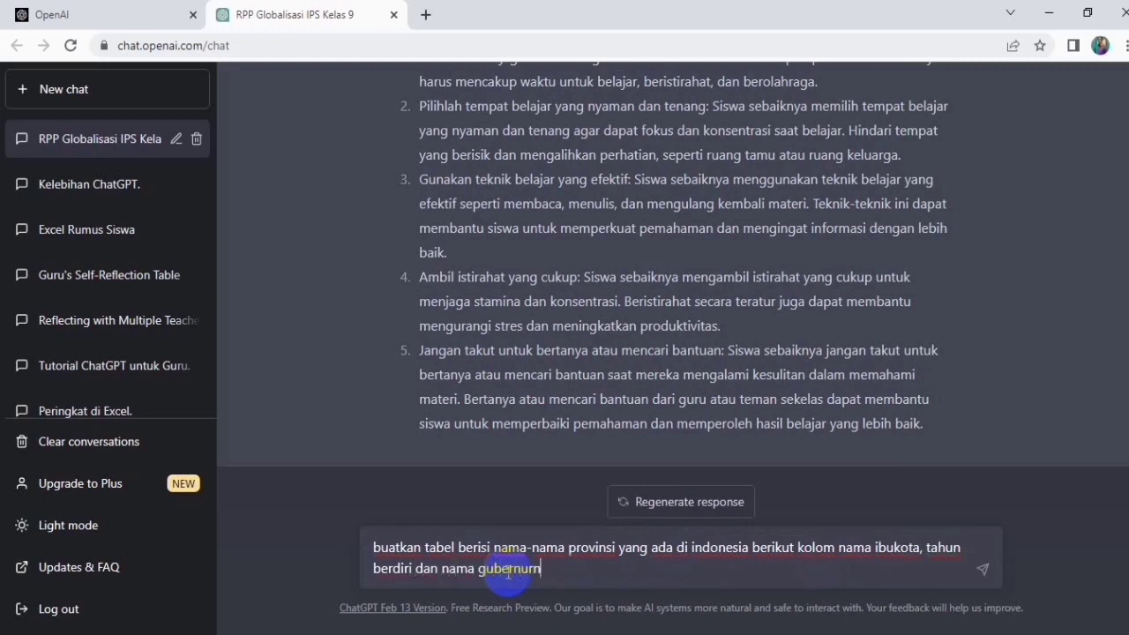
{"action": "type", "text": "ya"}
{"action": "key", "text": "Return"}
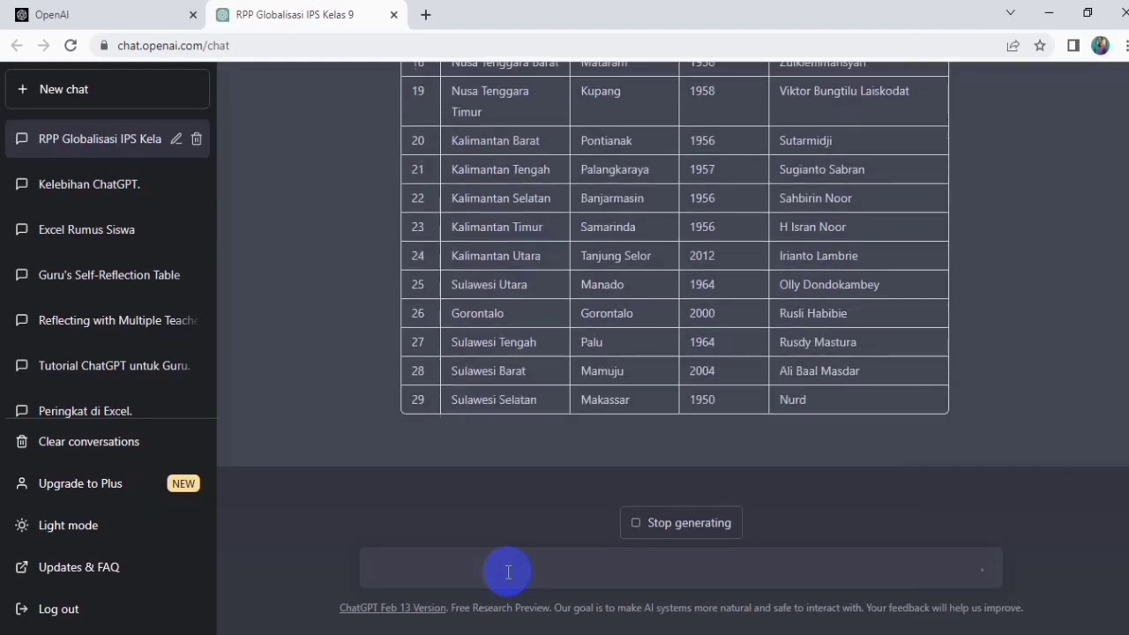
Ask the chatbot to continue the cut-off province table with the prompt "lanjutkan"
{"action": "left_click", "coordinate": [508, 573]}
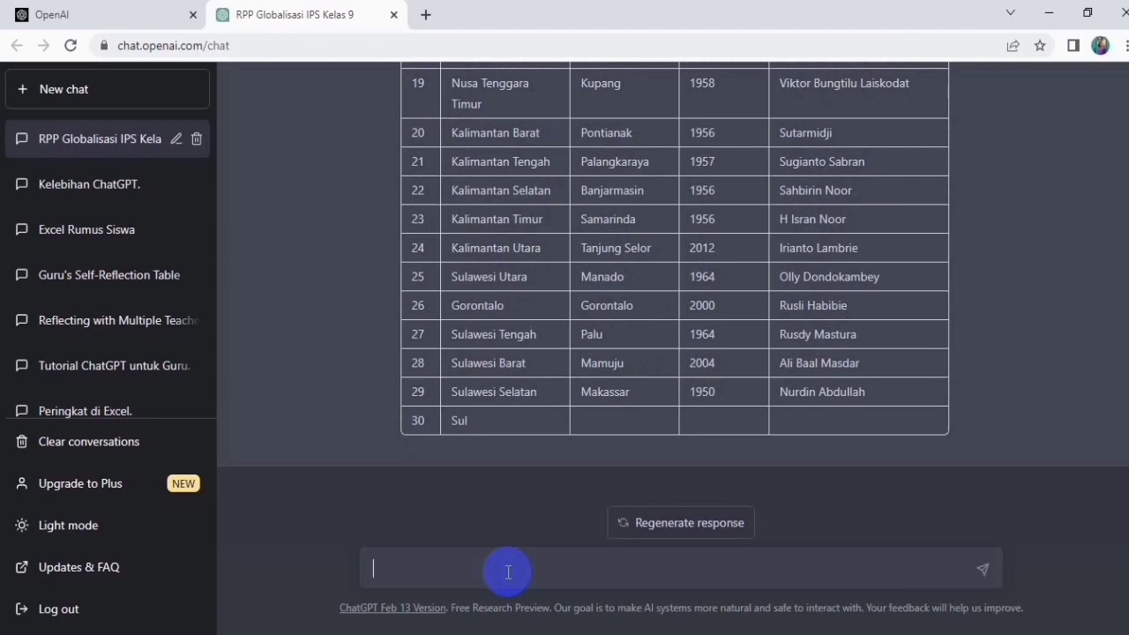
{"action": "type", "text": "Inu"}
{"action": "type", "text": "jutkan"}
{"action": "key", "text": "Return"}
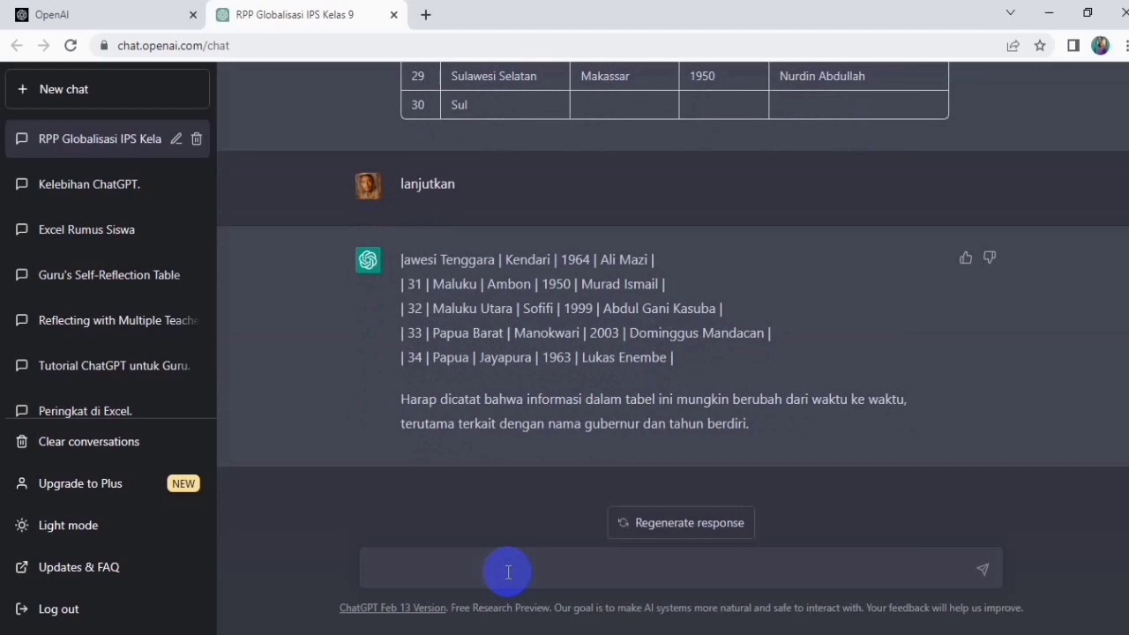
Request an assessment rubric with the prompt "buatkan saya rubrik penilaian tentang hasil karya siswa tentang video sosial media"
{"action": "type", "text": "buatkan saya rubrik penilaian "}
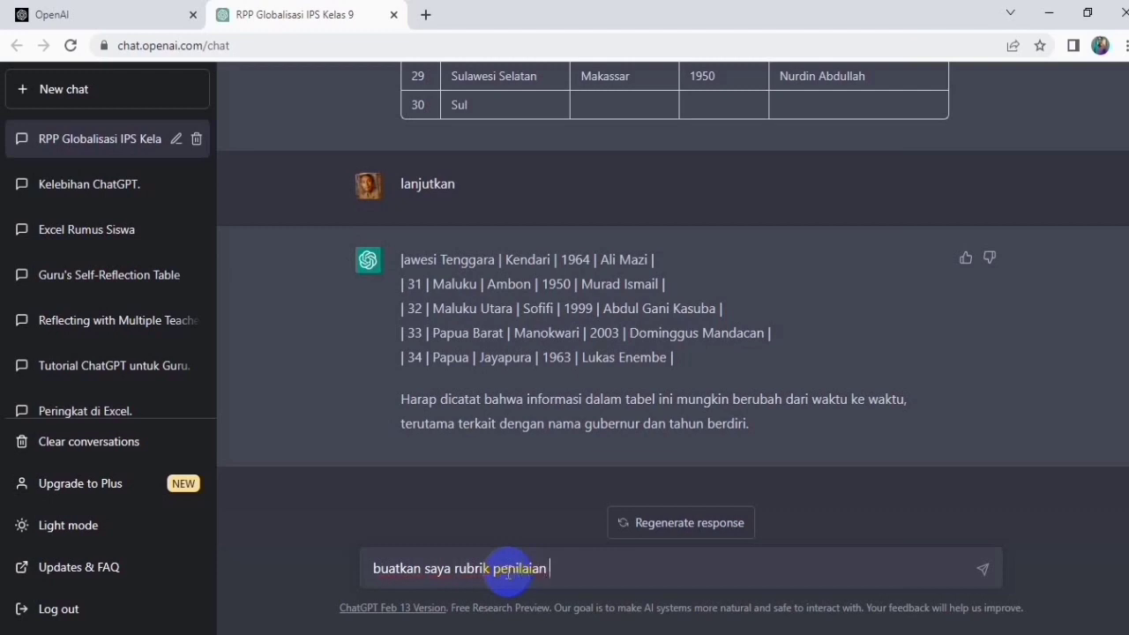
{"action": "type", "text": "tentang hasil karya siswa"}
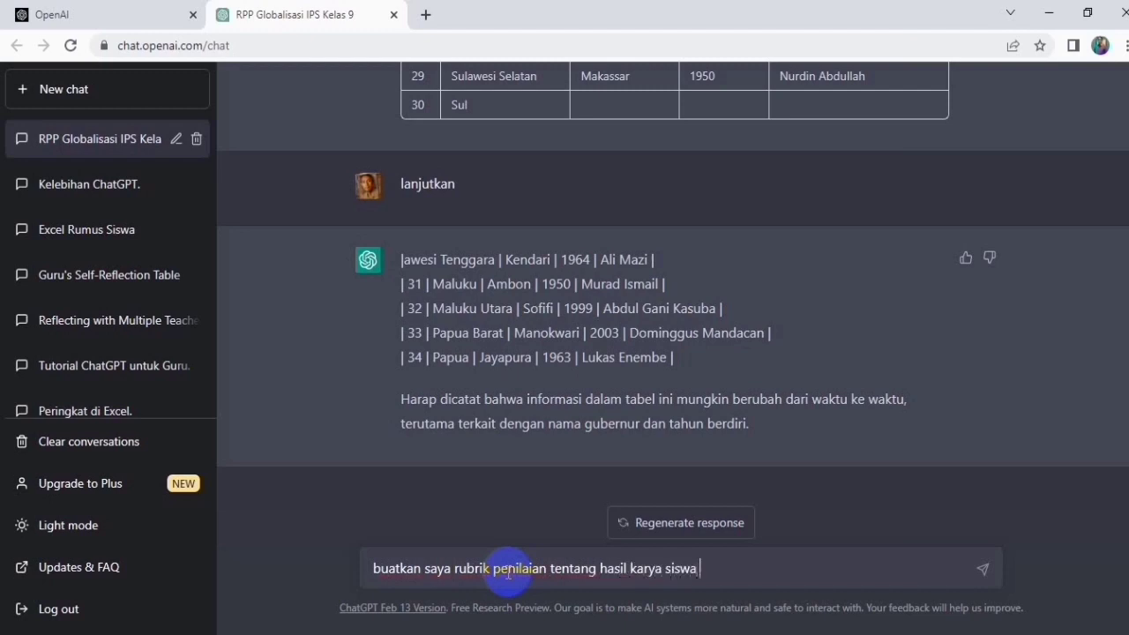
{"action": "type", "text": " tetang"}
{"action": "key", "text": "Left"}
{"action": "key", "text": "Left"}
{"action": "key", "text": "Left"}
{"action": "key", "text": "Left"}
{"action": "type", "text": "n"}
{"action": "key", "text": "End"}
{"action": "type", "text": "vide"}
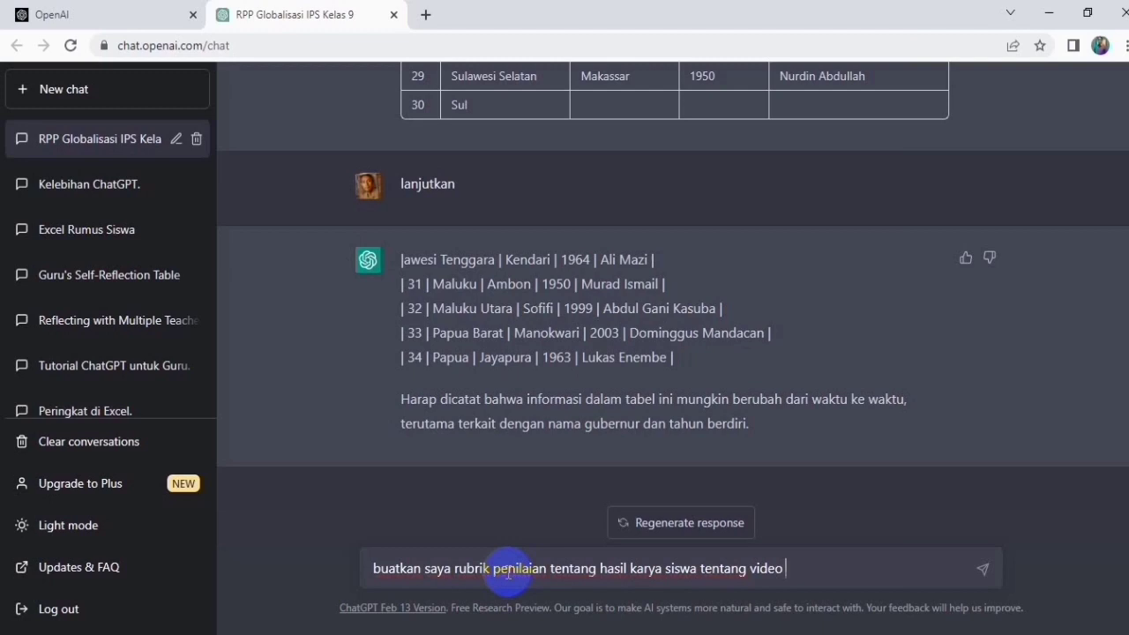
{"action": "type", "text": "o sosial media"}
{"action": "key", "text": "Return"}
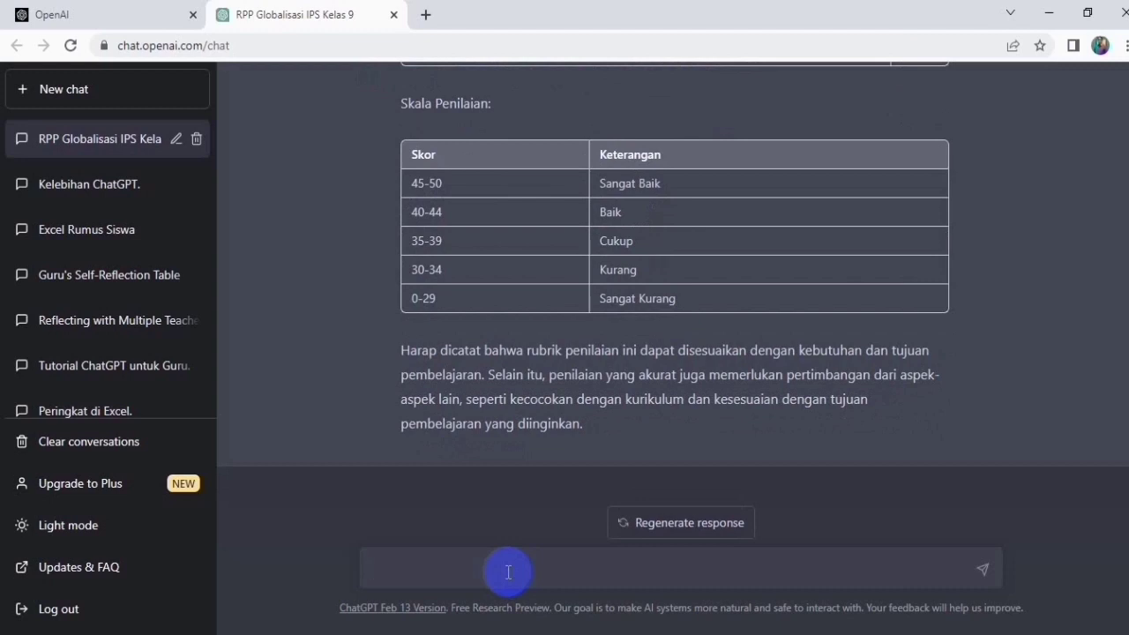
Send the prompt "buatkan rubrik penilain tentang video karya siswa tentang pakaian adat, makanan khas daerah dan tarian daerah"
{"action": "type", "text": "uatkan rubrik tentan"}
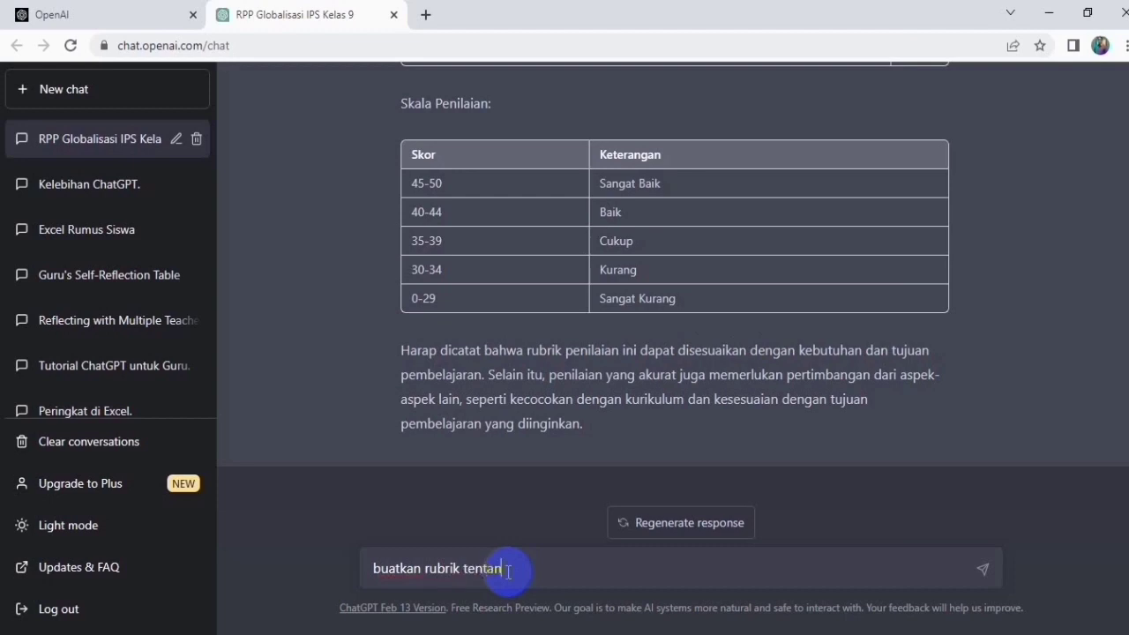
{"action": "type", "text": "g vide"}
{"action": "type", "text": "penilain "}
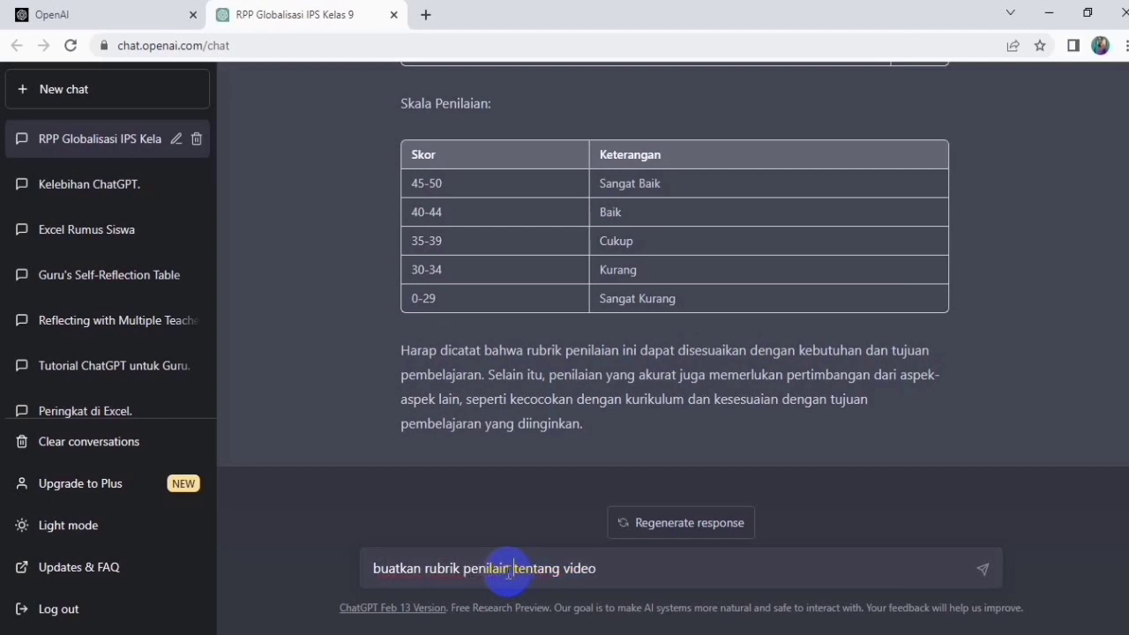
{"action": "type", "text": "o karya siswa tentang"}
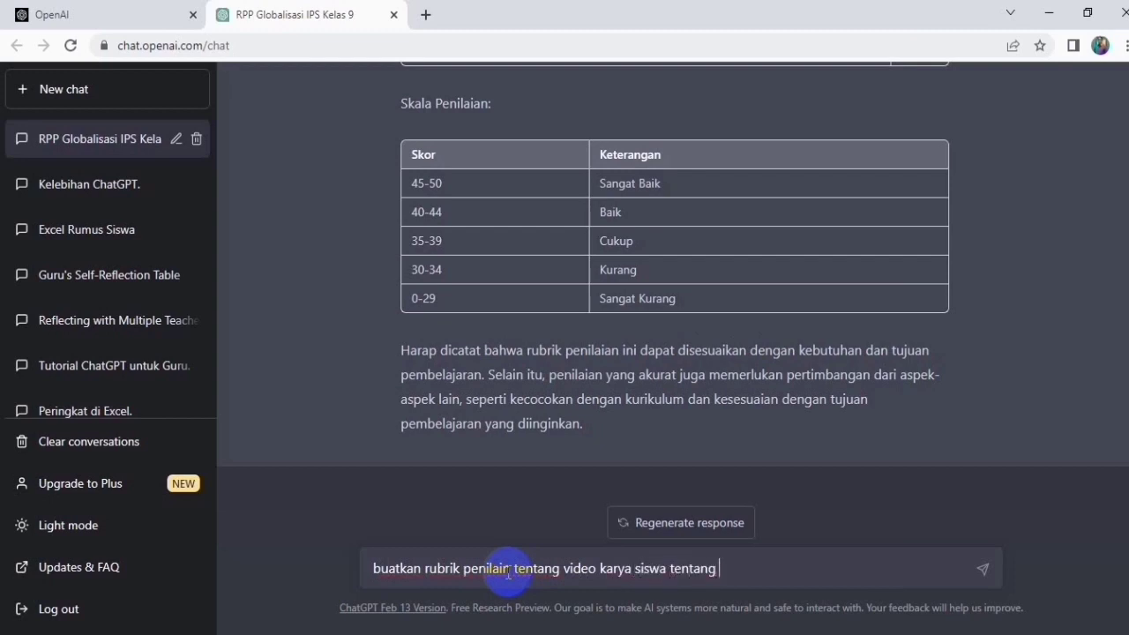
{"action": "type", "text": "pakaian adat, ma"}
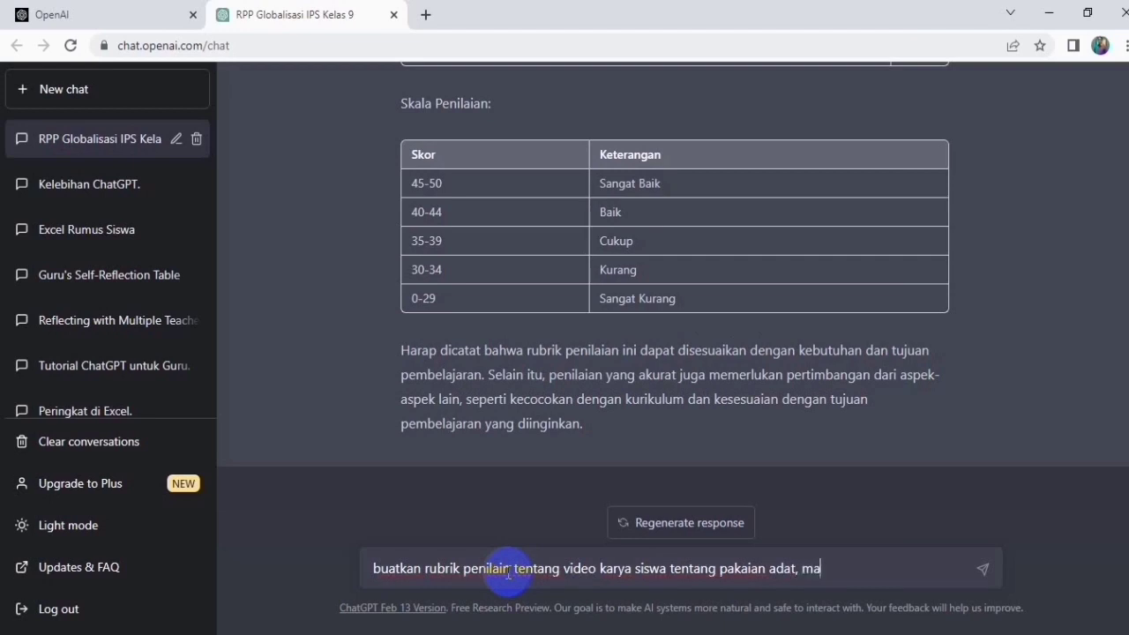
{"action": "type", "text": "kanan khas daerah dan "}
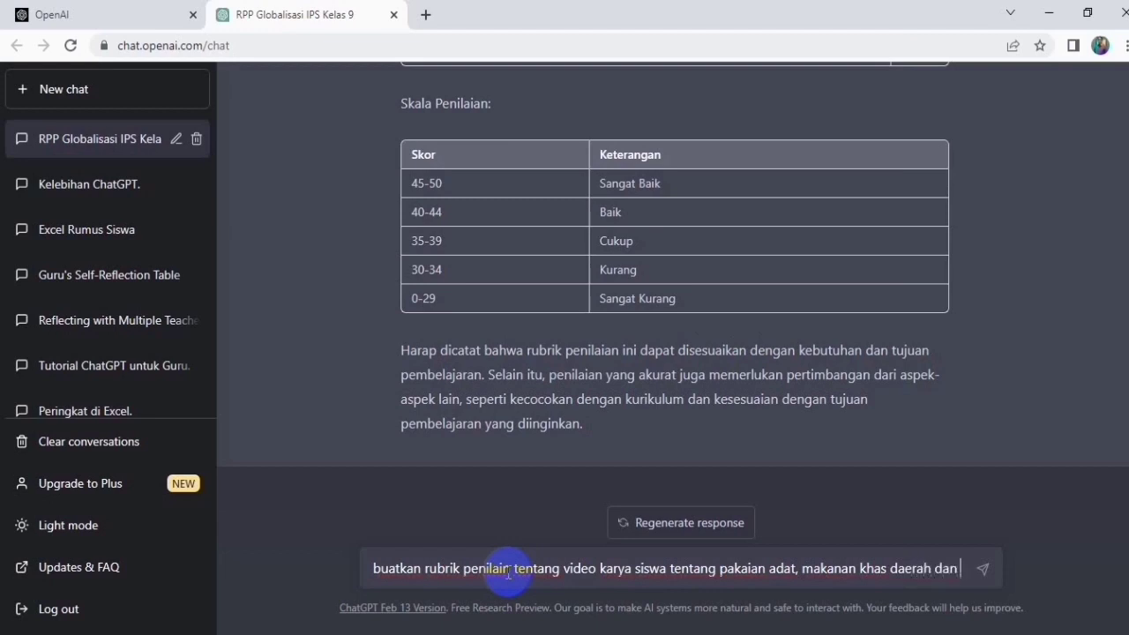
{"action": "type", "text": "tarian daera"}
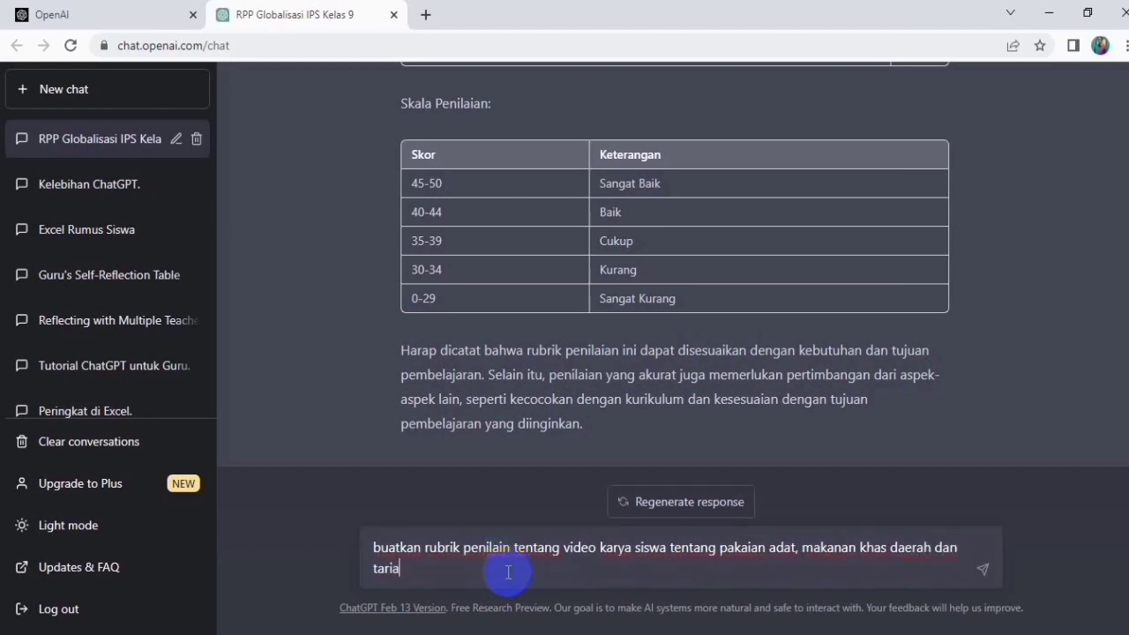
{"action": "type", "text": "h"}
{"action": "key", "text": "Return"}
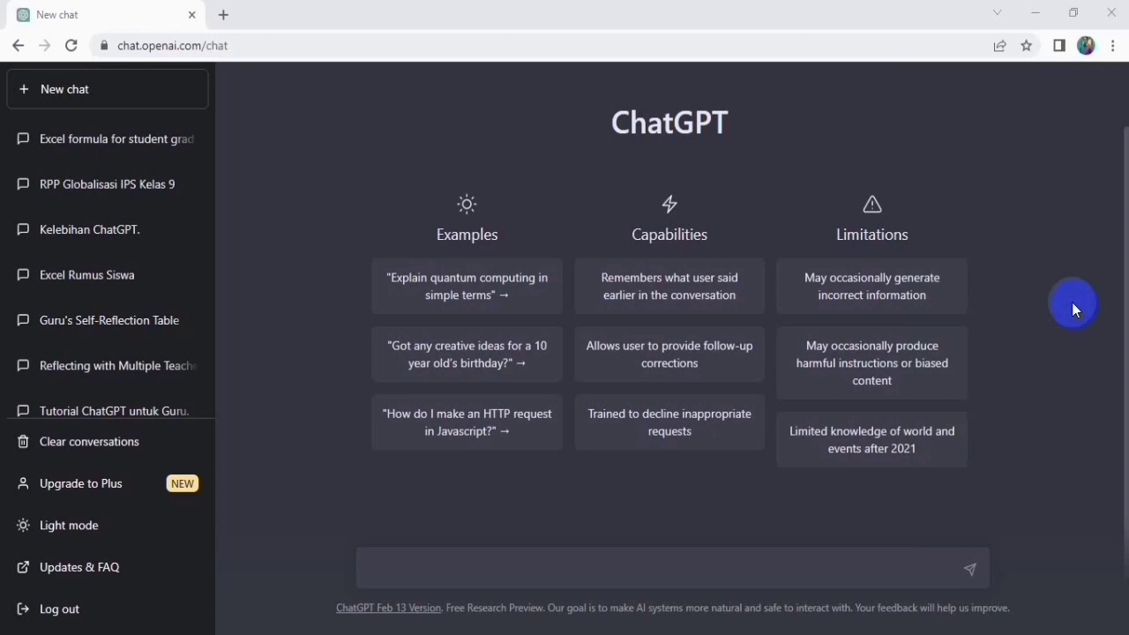
In the new chat, send the prompt "buatkan saya artikel singkat maksimal 100 kata tentang borobudur"
{"action": "left_click", "coordinate": [689, 567]}
{"action": "type", "text": "bua"}
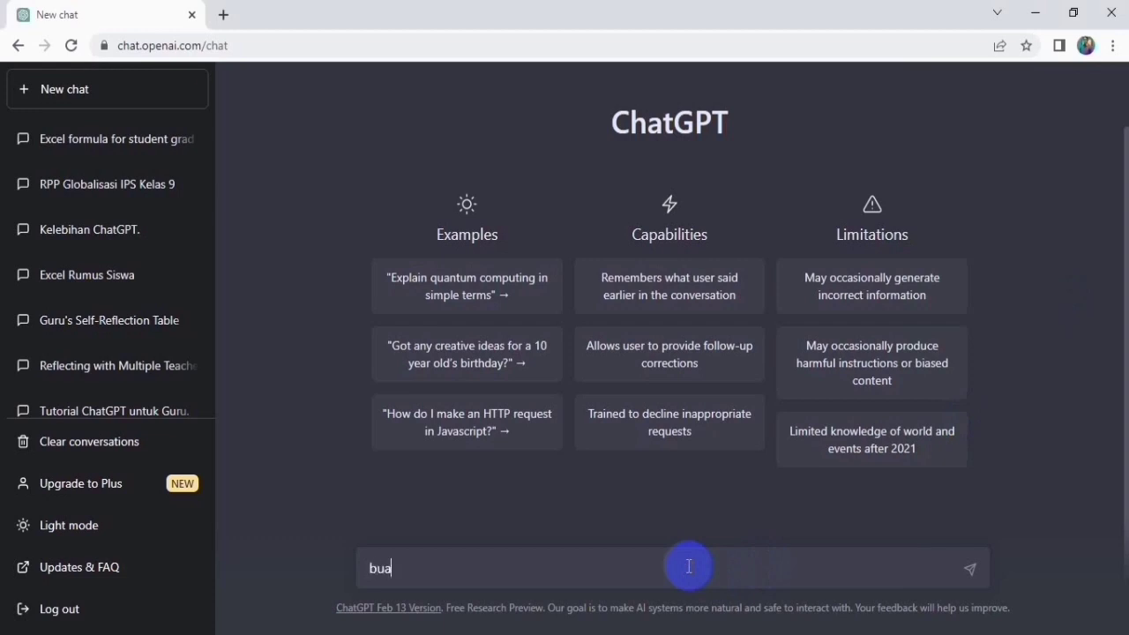
{"action": "type", "text": "tkan saya artikel singkat ma"}
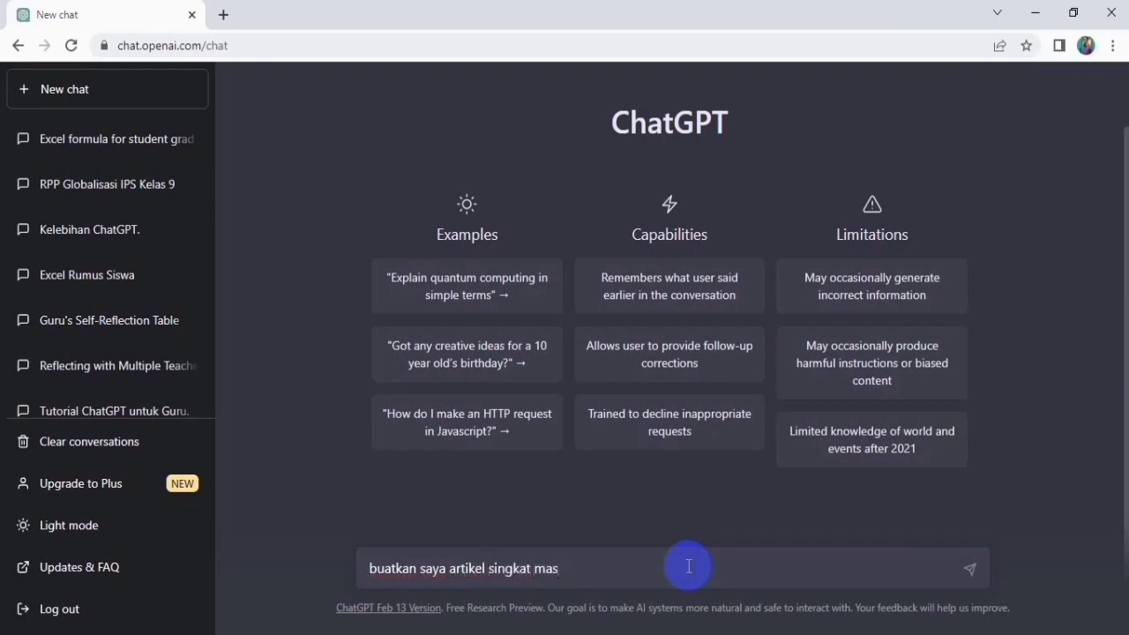
{"action": "type", "text": "ks"}
{"action": "type", "text": "mila "}
{"action": "type", "text": "imal "}
{"action": "type", "text": "100 kata"}
{"action": "type", "text": " tentang b"}
{"action": "type", "text": "oro"}
{"action": "type", "text": "budur"}
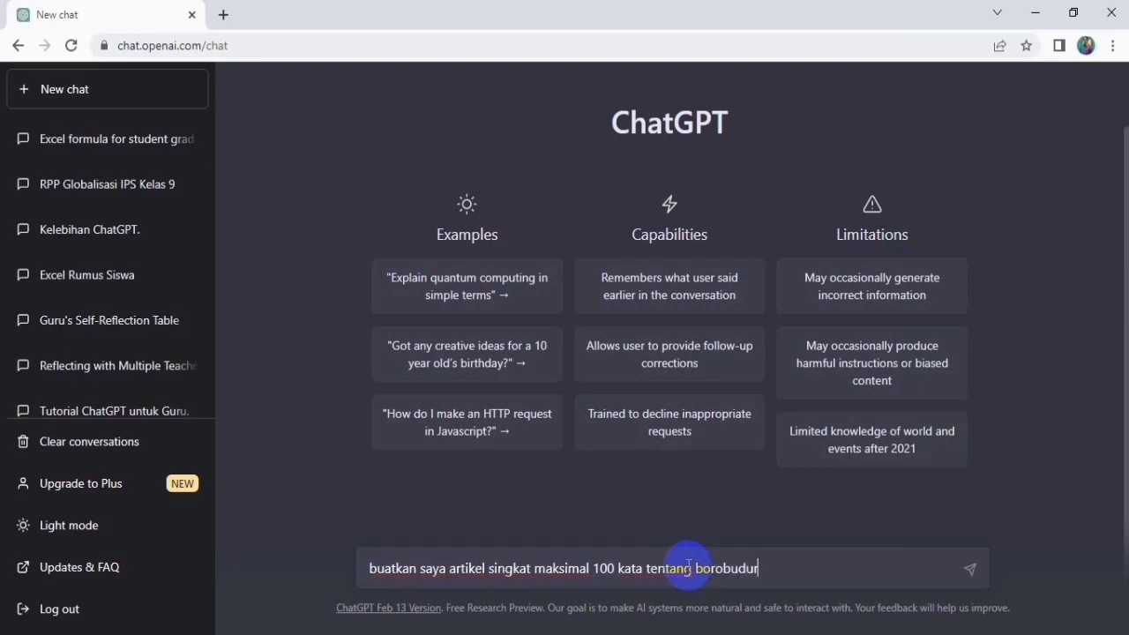
{"action": "key", "text": "Return"}
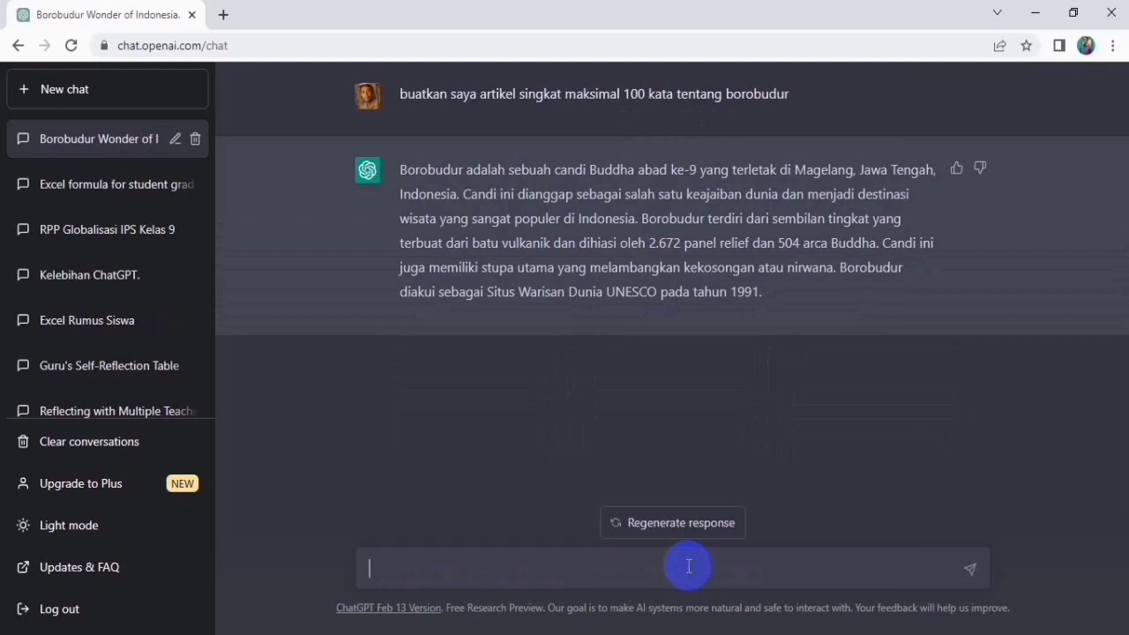
Extend the Borobudur article with the prompt "lanjutkan donk" and request an English version with "coba buatkan dengan bahasa inggris"
{"action": "type", "text": "lanjutkan donk"}
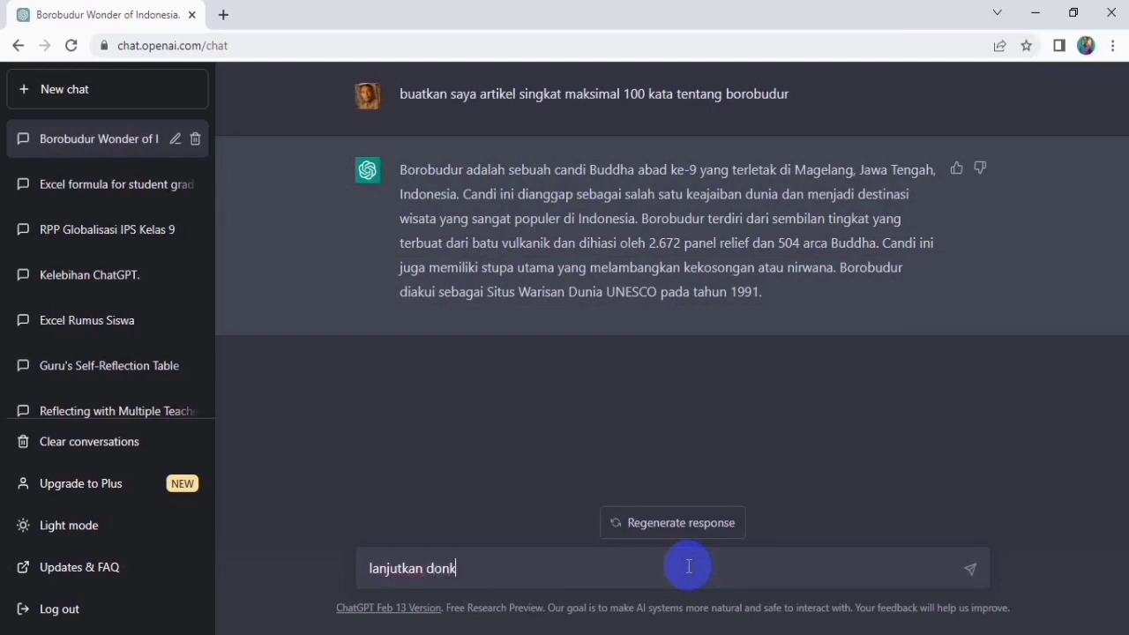
{"action": "key", "text": "Return"}
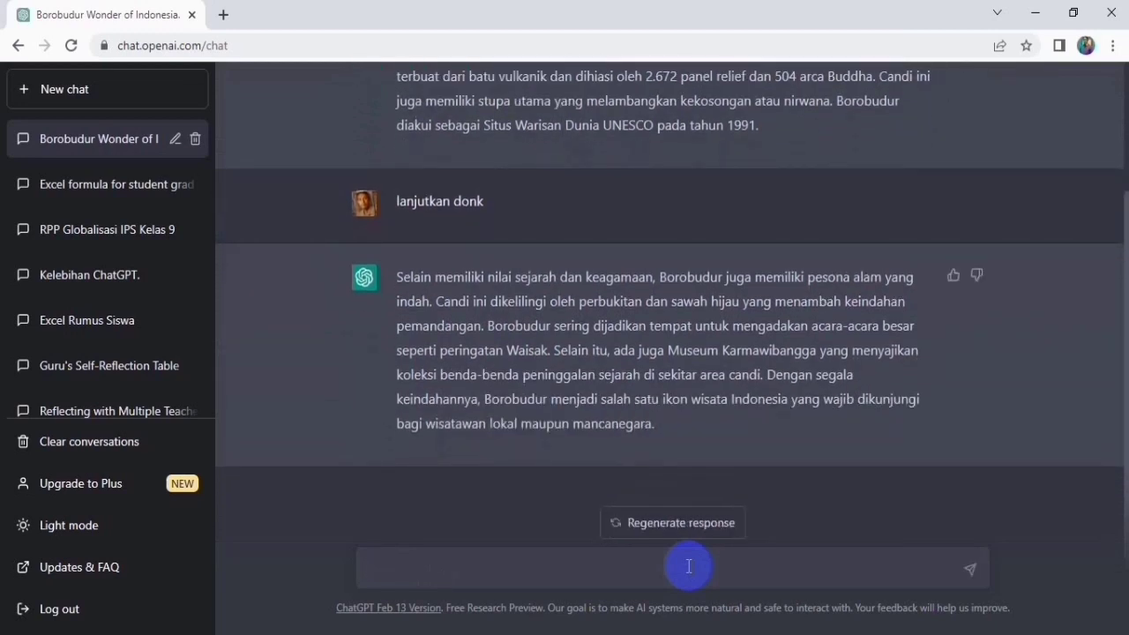
{"action": "type", "text": "coba buatkan dengan "}
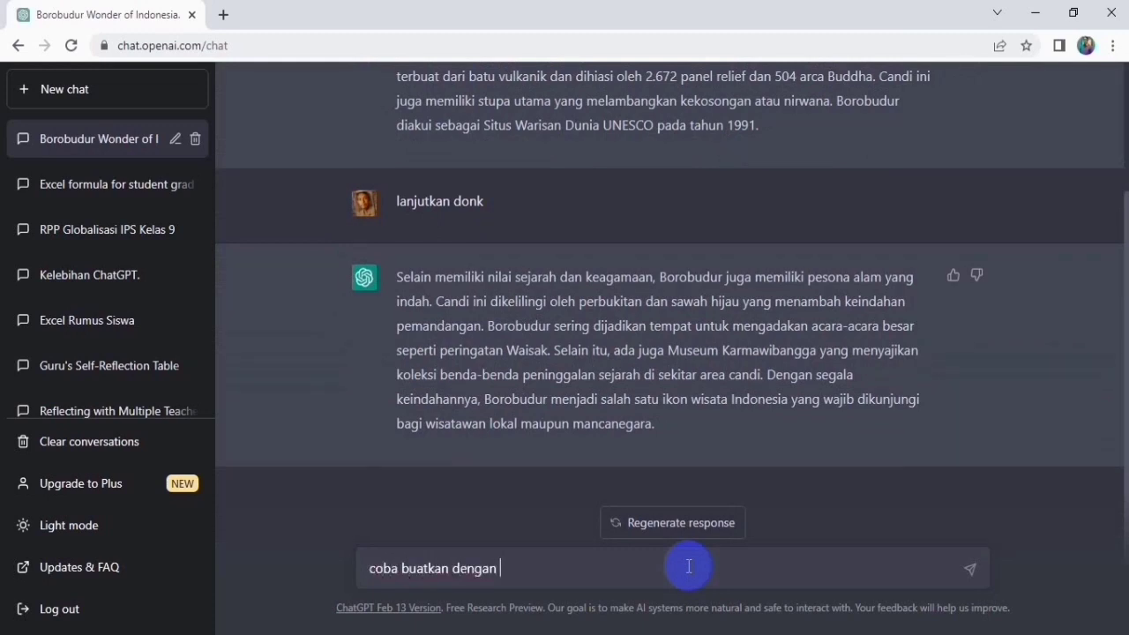
{"action": "type", "text": "bahasa ingrgris"}
{"action": "key", "text": "Return"}
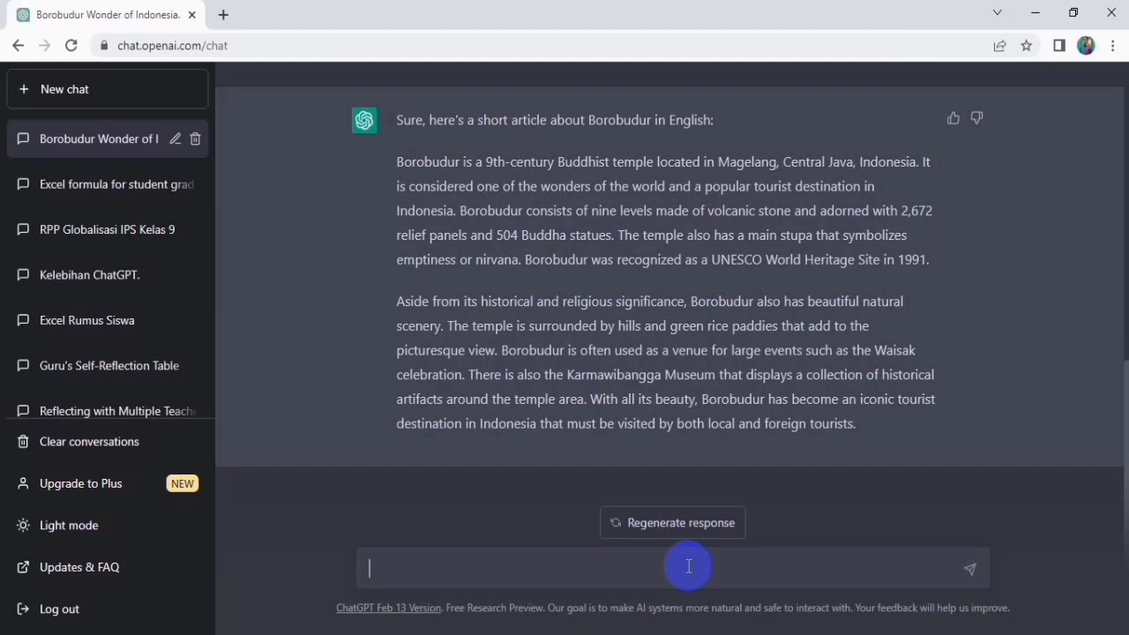
Request a lesson summary with the prompt "tolong buatkan saya rangkuman materi pelajaran IPS kelas 8 tentang ASEAN"
{"action": "type", "text": "tolong buatkan saya rangkuman materi pelajara"}
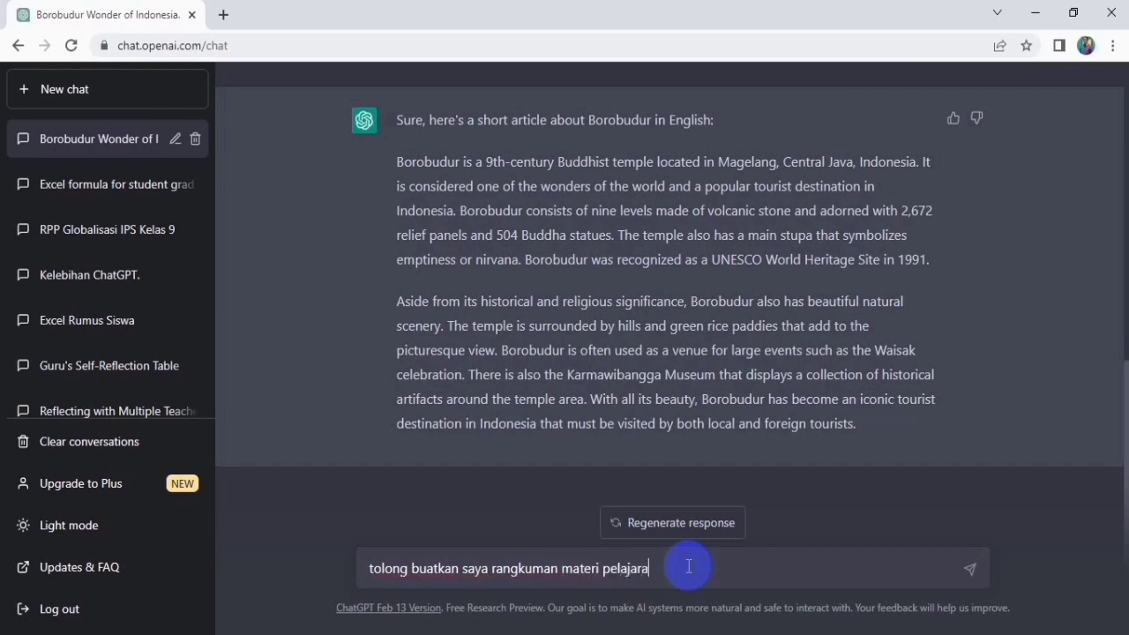
{"action": "type", "text": "n IPS kelas 8 tentnag"}
{"action": "key", "text": "BackSpace"}
{"action": "key", "text": "BackSpace"}
{"action": "type", "text": "ang A"}
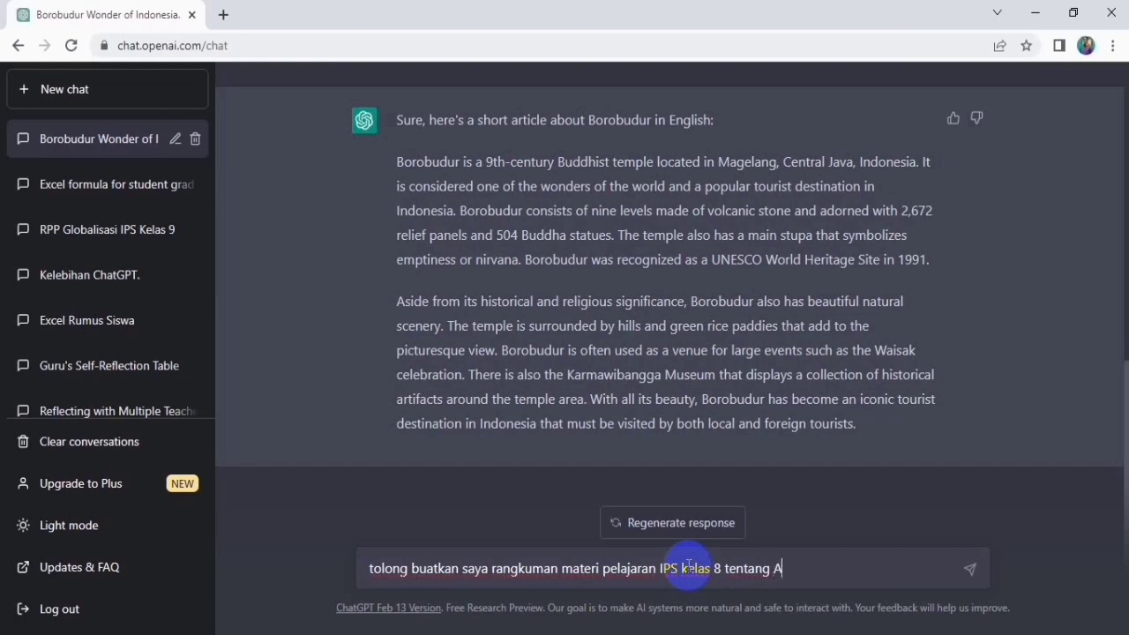
{"action": "type", "text": "SEAN"}
{"action": "key", "text": "Return"}
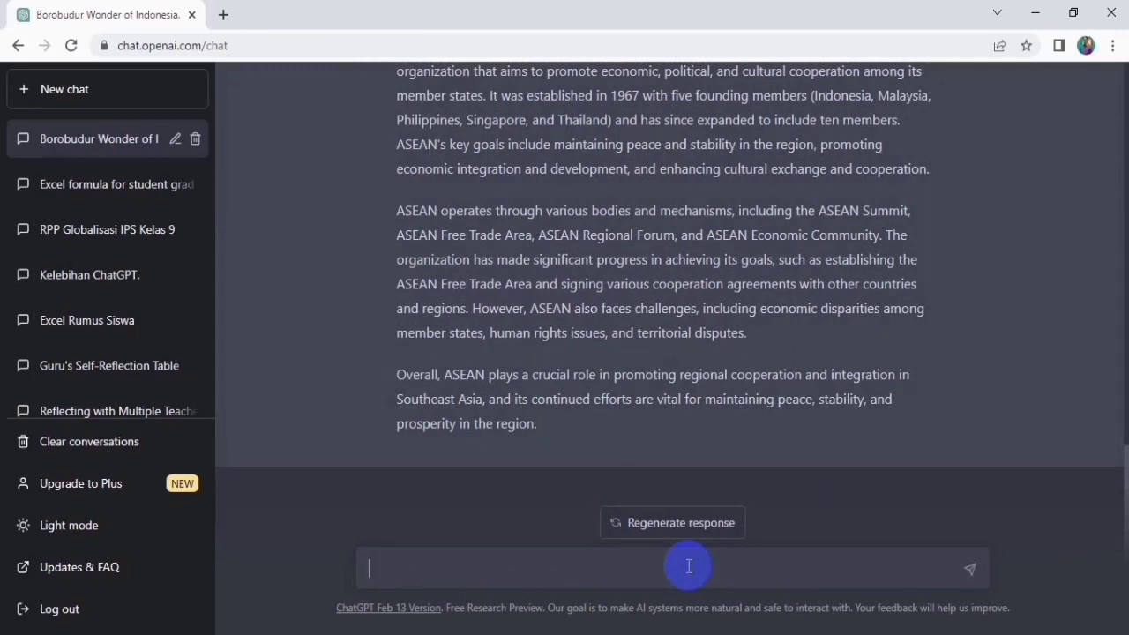
{"action": "scroll", "coordinate": [860, 276], "scroll_direction": "up", "scroll_amount": 3}
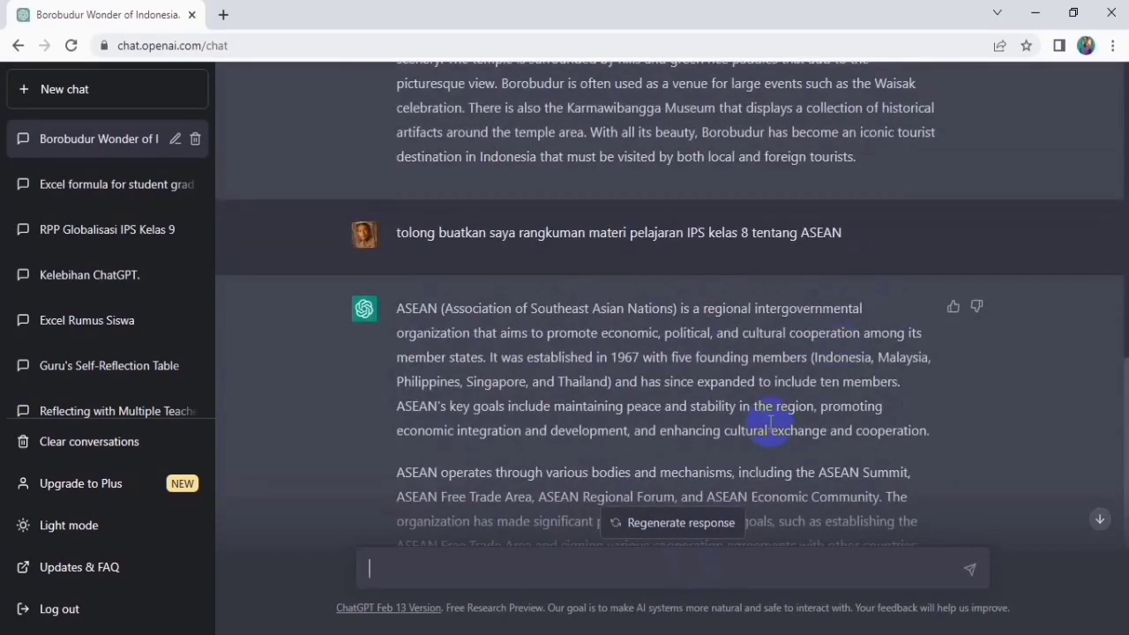
{"action": "scroll", "coordinate": [770, 423], "scroll_direction": "up", "scroll_amount": 4}
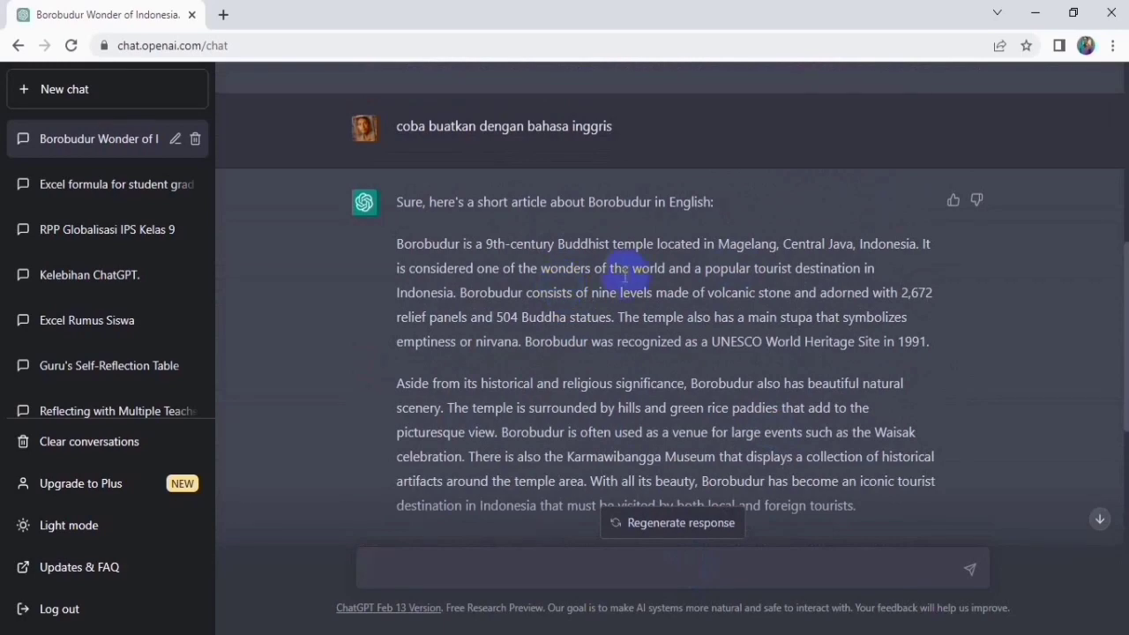
{"action": "scroll", "coordinate": [625, 276], "scroll_direction": "down", "scroll_amount": 10}
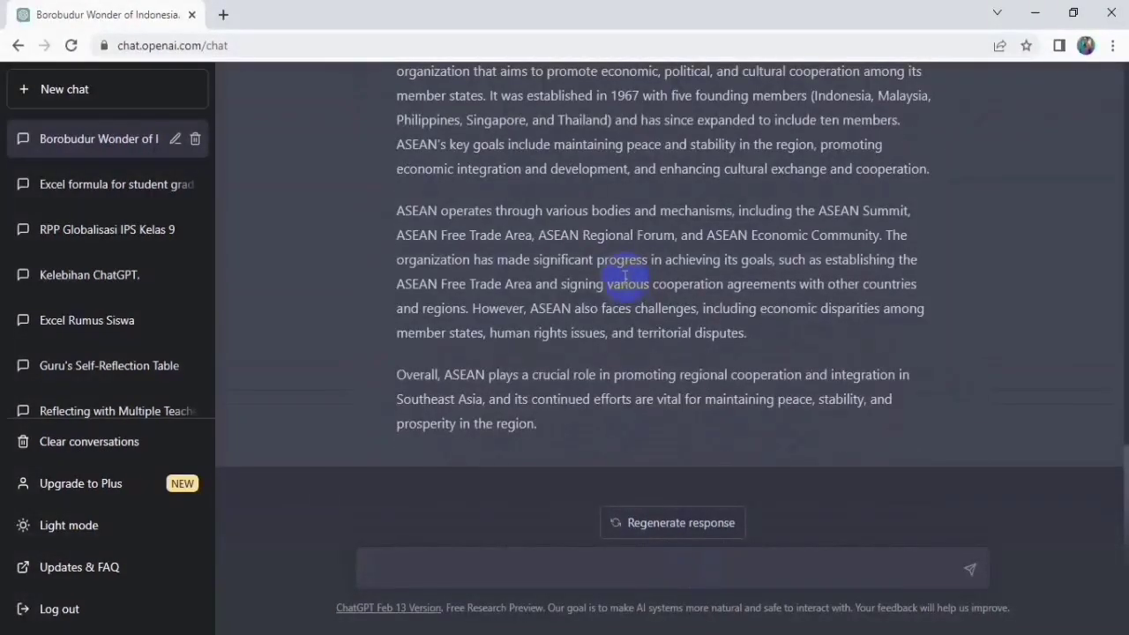
{"action": "scroll", "coordinate": [624, 276], "scroll_direction": "up", "scroll_amount": 2}
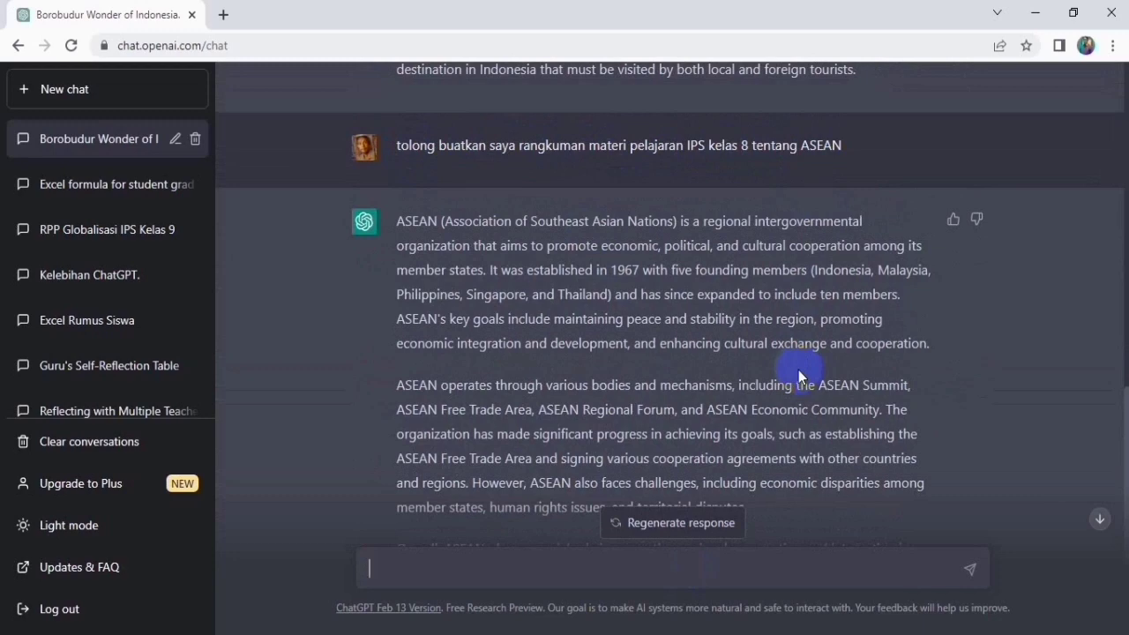
Request an Indonesian version of the ASEAN summary with the prompt "jadikan bahasa indonesia donk"
{"action": "scroll", "coordinate": [798, 370], "scroll_direction": "up", "scroll_amount": 2}
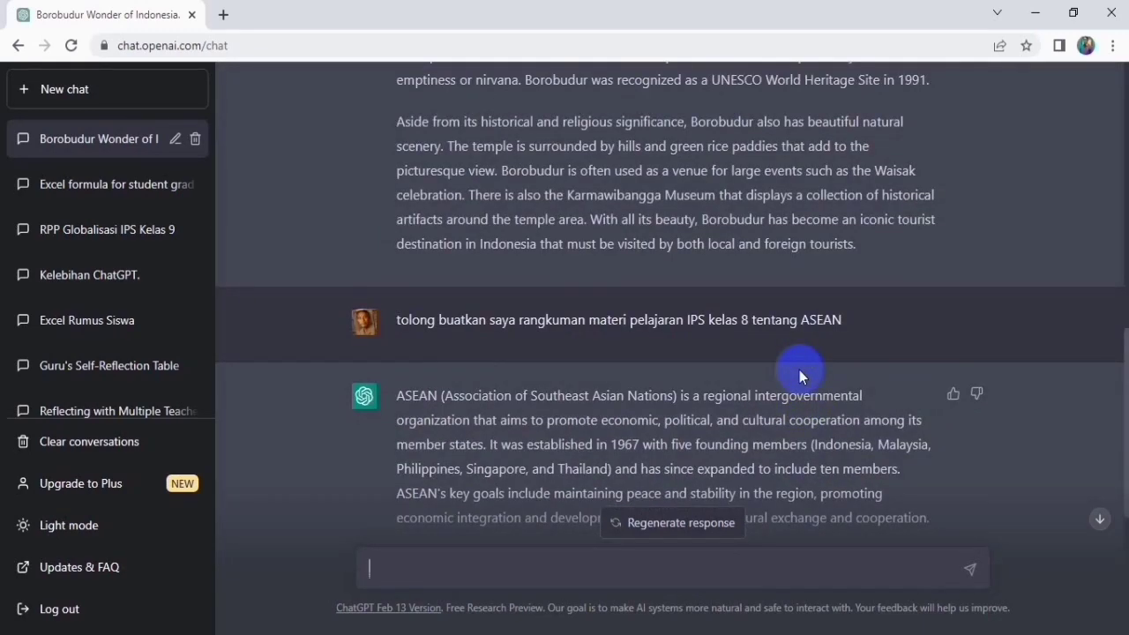
{"action": "scroll", "coordinate": [799, 370], "scroll_direction": "down", "scroll_amount": 4}
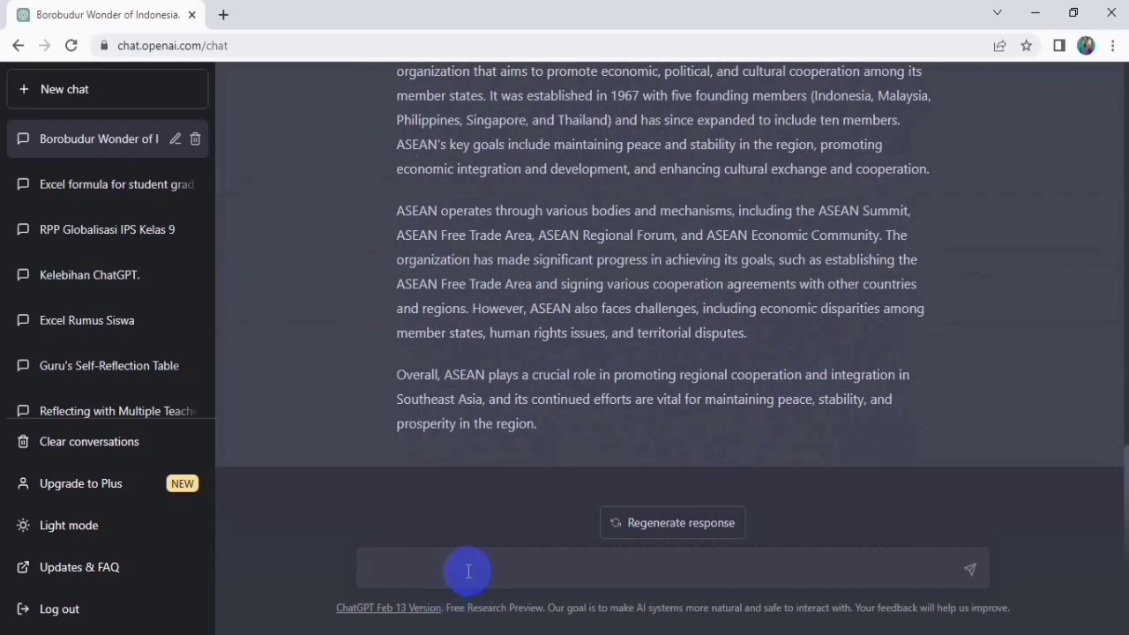
{"action": "type", "text": "ikan bahasa indonesia do"}
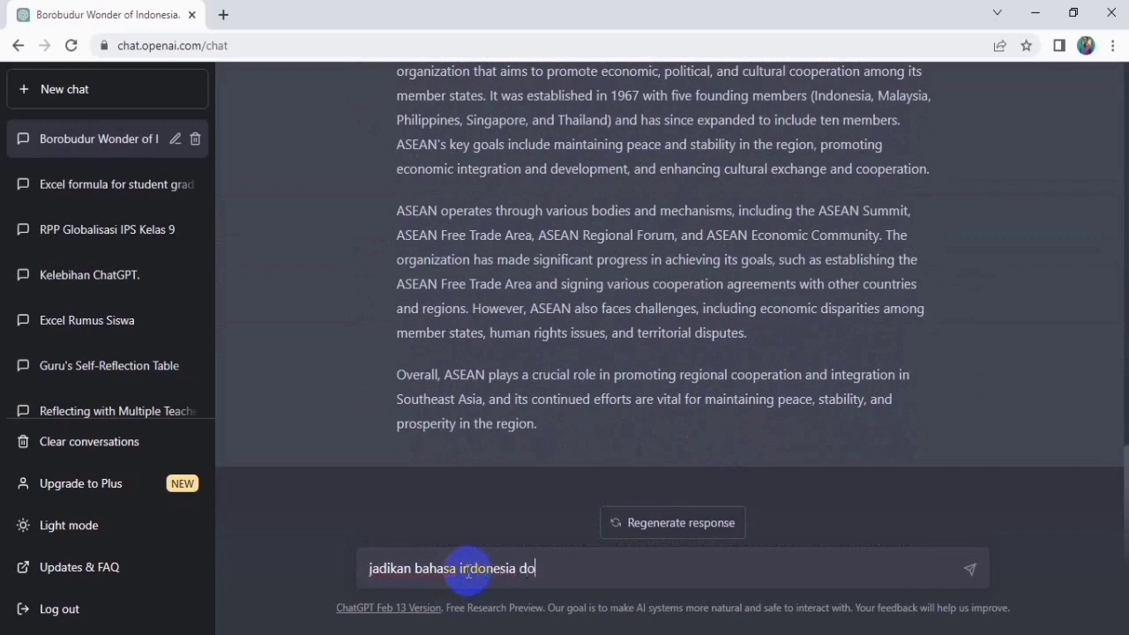
{"action": "type", "text": "nk"}
{"action": "key", "text": "Return"}
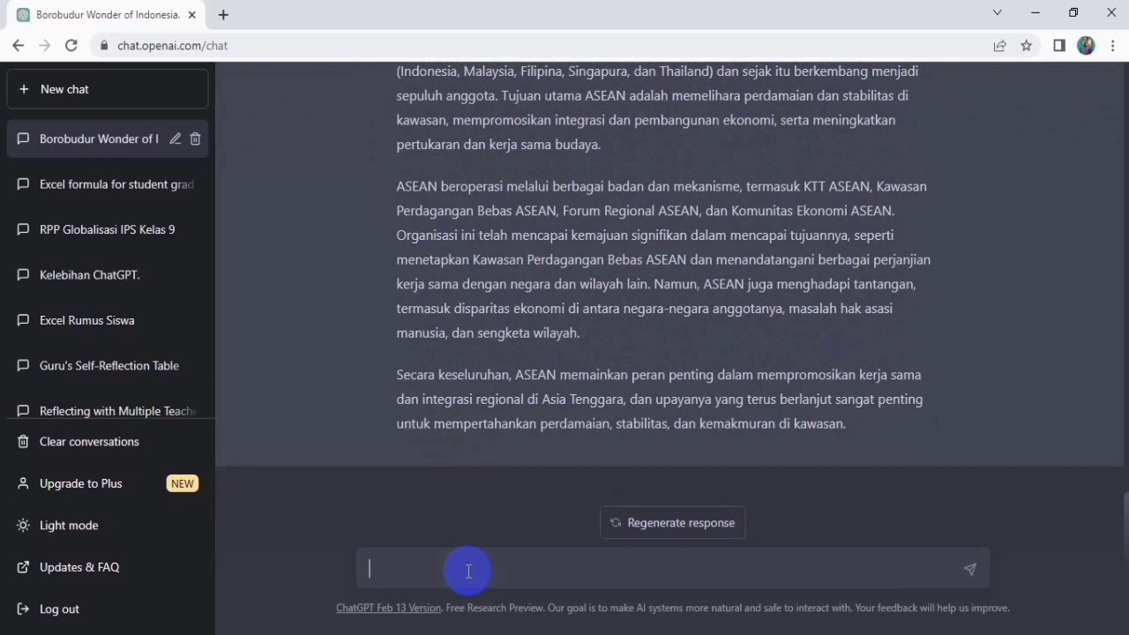
{"action": "left_click", "coordinate": [468, 571]}
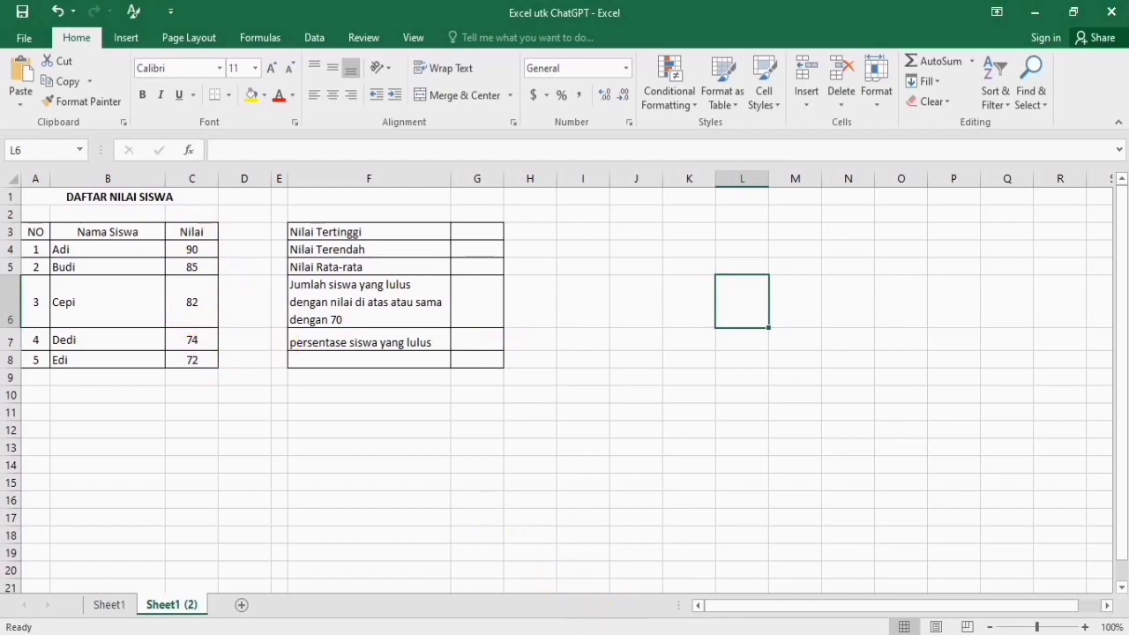
Copy the formula =AVERAGE(C4:C8) from the "Excel Rumus Siswa" chat in ChatGPT into the Nilai Rata-rata cell G5 in Excel
{"action": "key", "text": "alt+Tab"}
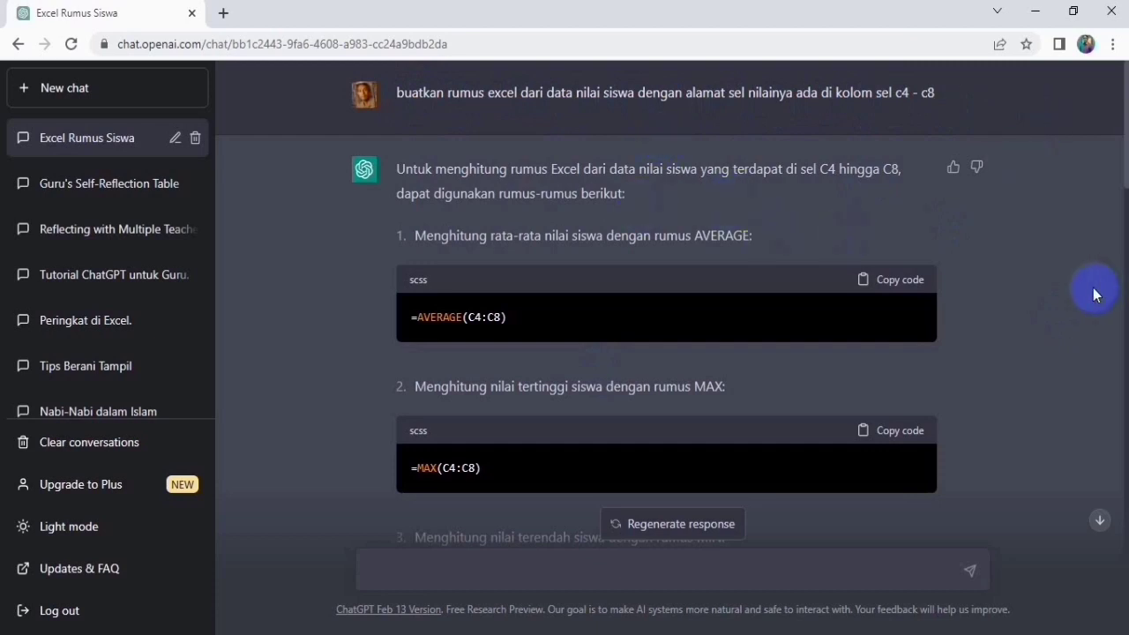
{"action": "scroll", "coordinate": [1094, 295], "scroll_direction": "down", "scroll_amount": 5}
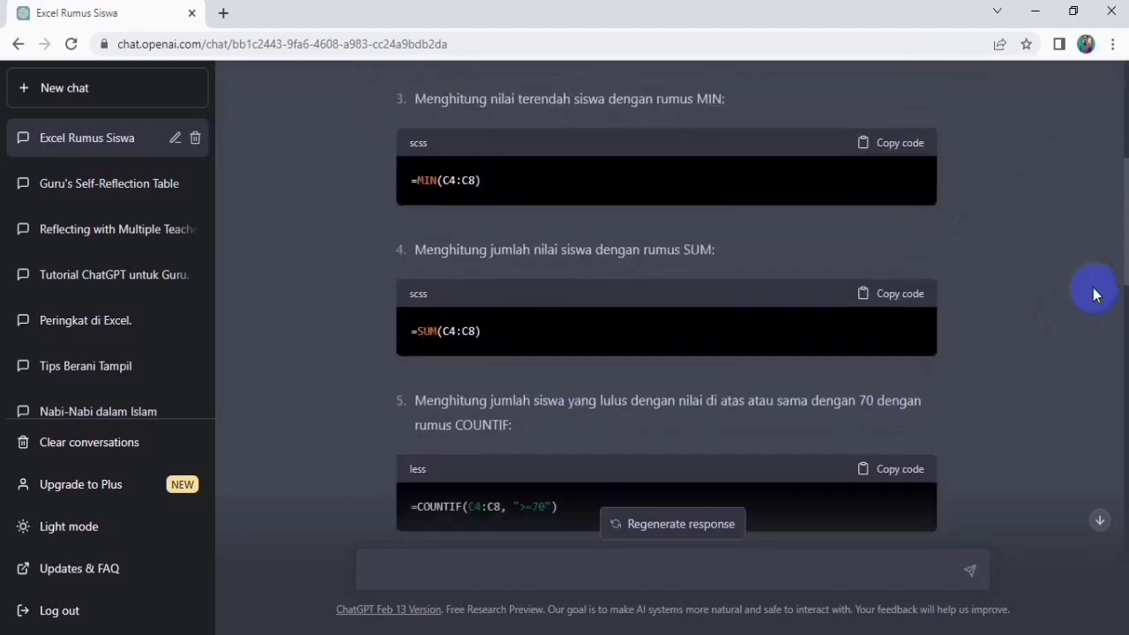
{"action": "scroll", "coordinate": [1094, 296], "scroll_direction": "down", "scroll_amount": 6}
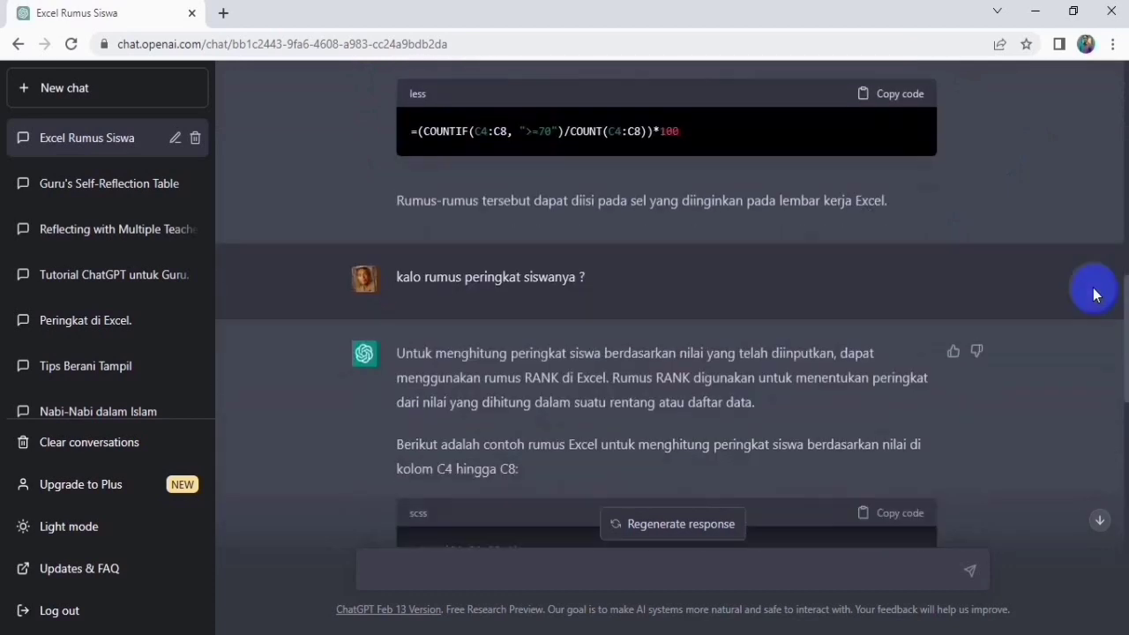
{"action": "scroll", "coordinate": [1094, 296], "scroll_direction": "up", "scroll_amount": 6}
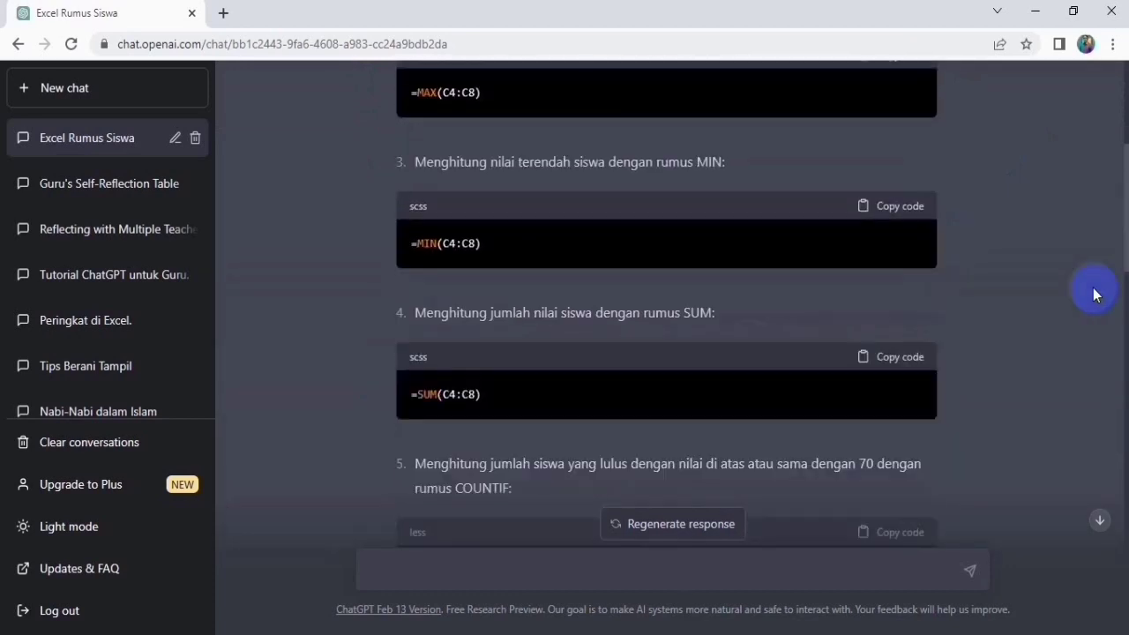
{"action": "scroll", "coordinate": [1094, 295], "scroll_direction": "up", "scroll_amount": 3}
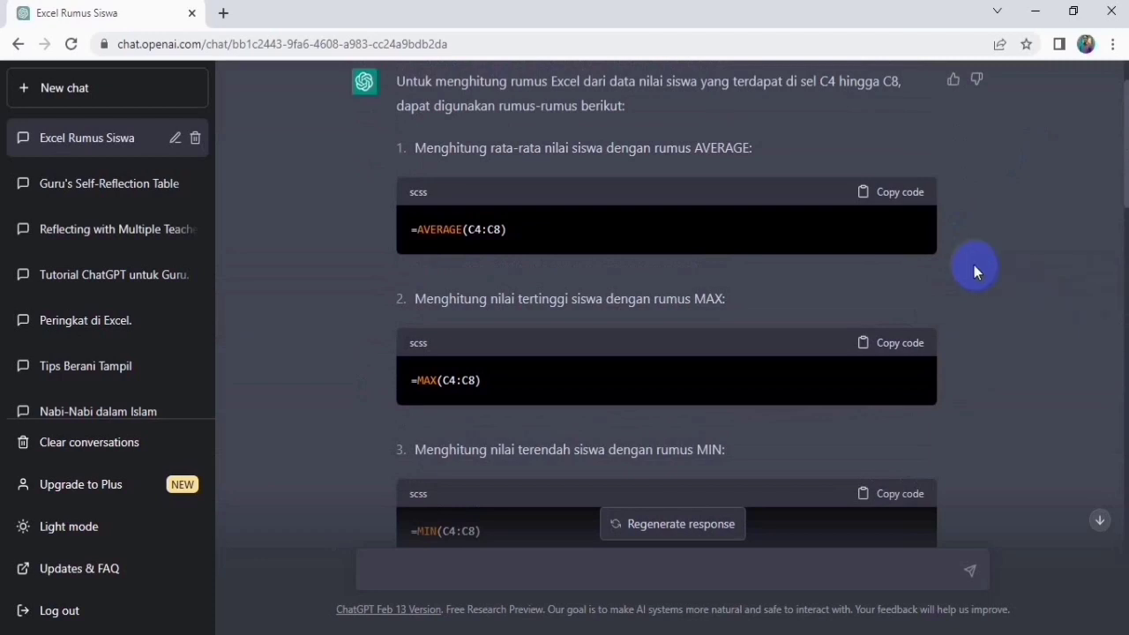
{"action": "left_click", "coordinate": [904, 202]}
{"action": "key", "text": "alt+Tab"}
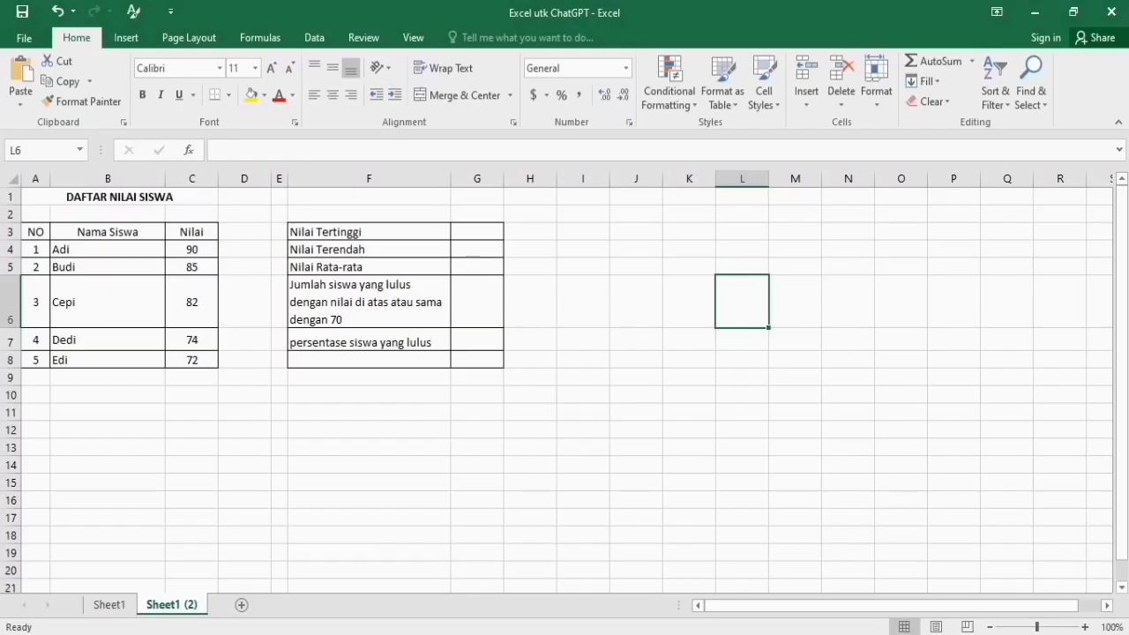
{"action": "left_click", "coordinate": [476, 269]}
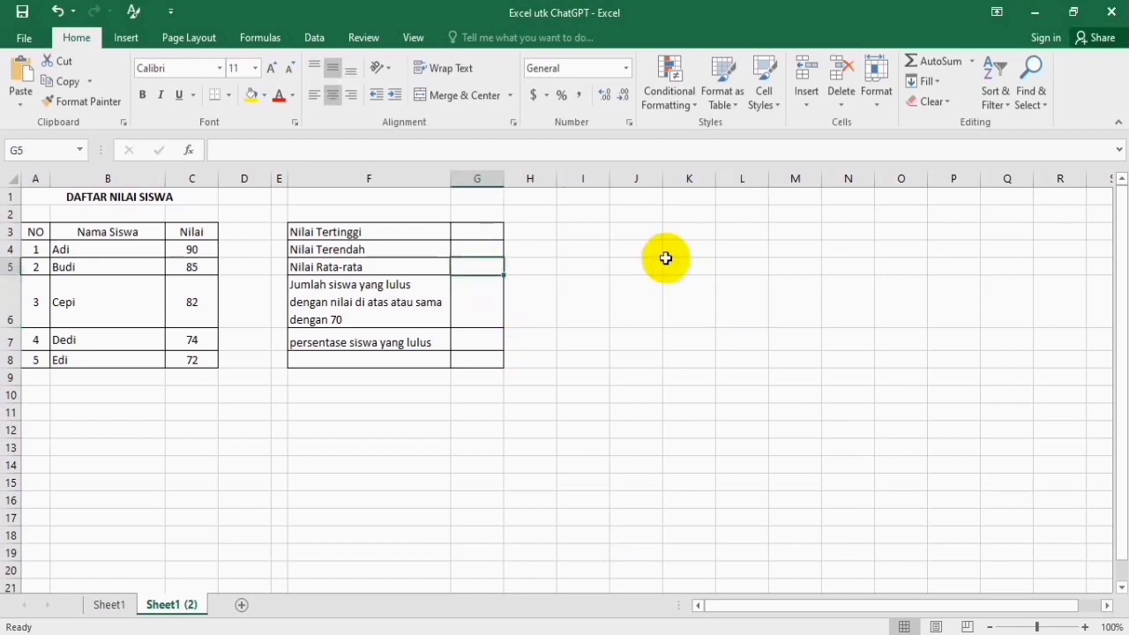
{"action": "key", "text": "ctrl+v"}
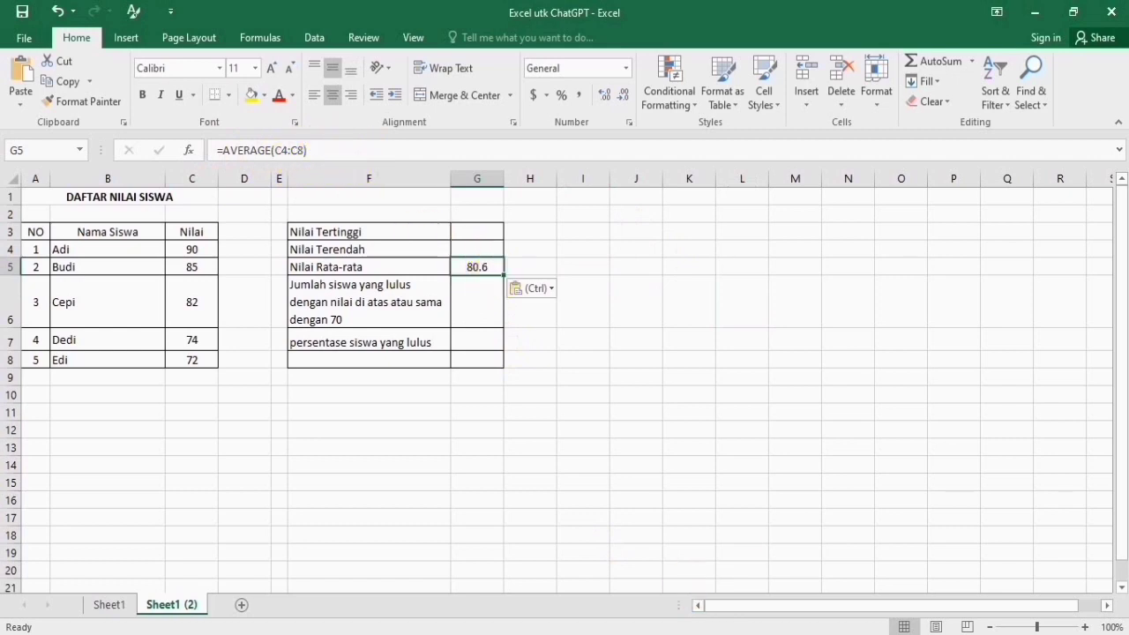
Copy the pass-percentage formula =(COUNTIF(C4:C8, ">=70")/COUNT(C4:C8))*100 from ChatGPT into cell G7 of the Excel sheet
{"action": "left_click", "coordinate": [597, 584]}
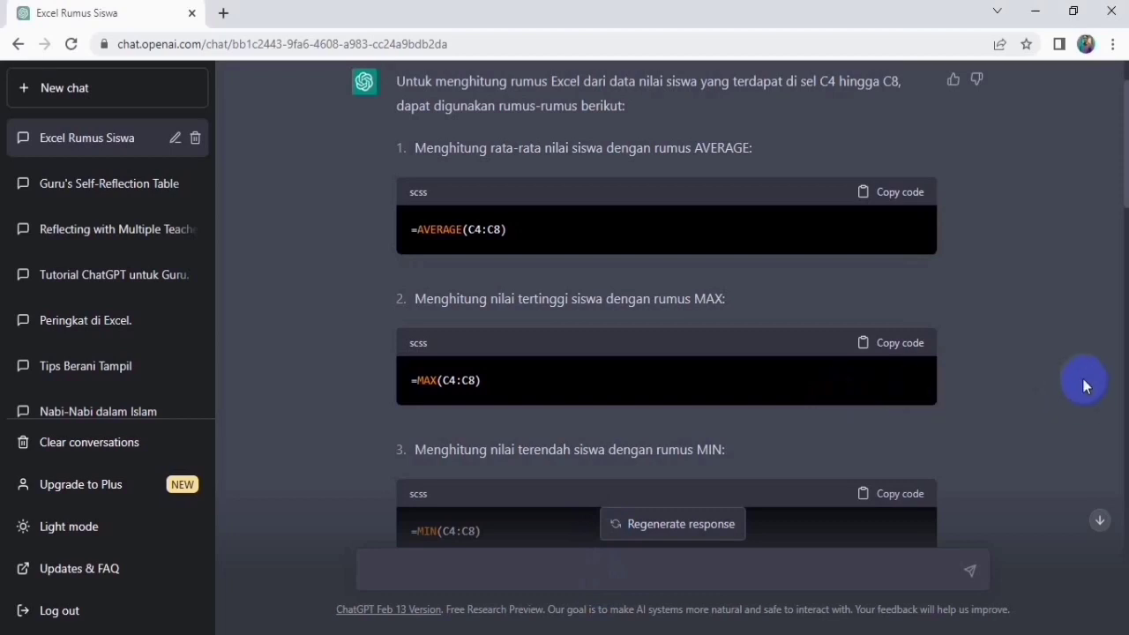
{"action": "scroll", "coordinate": [1083, 383], "scroll_direction": "down", "scroll_amount": 4}
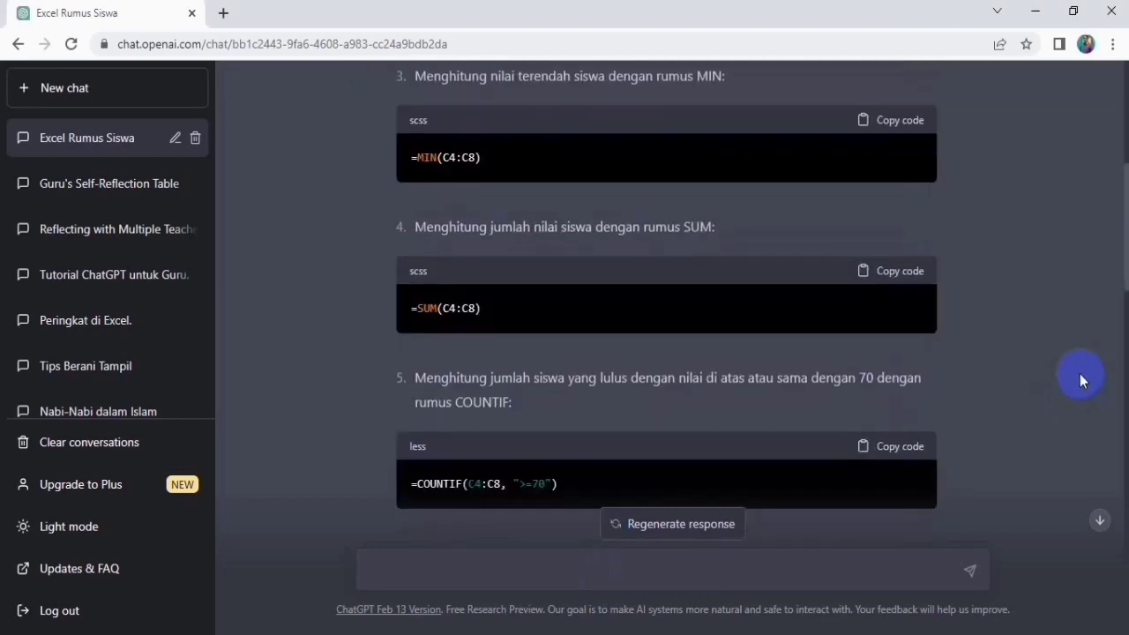
{"action": "scroll", "coordinate": [1082, 378], "scroll_direction": "down", "scroll_amount": 2}
{"action": "scroll", "coordinate": [1080, 373], "scroll_direction": "down", "scroll_amount": 1}
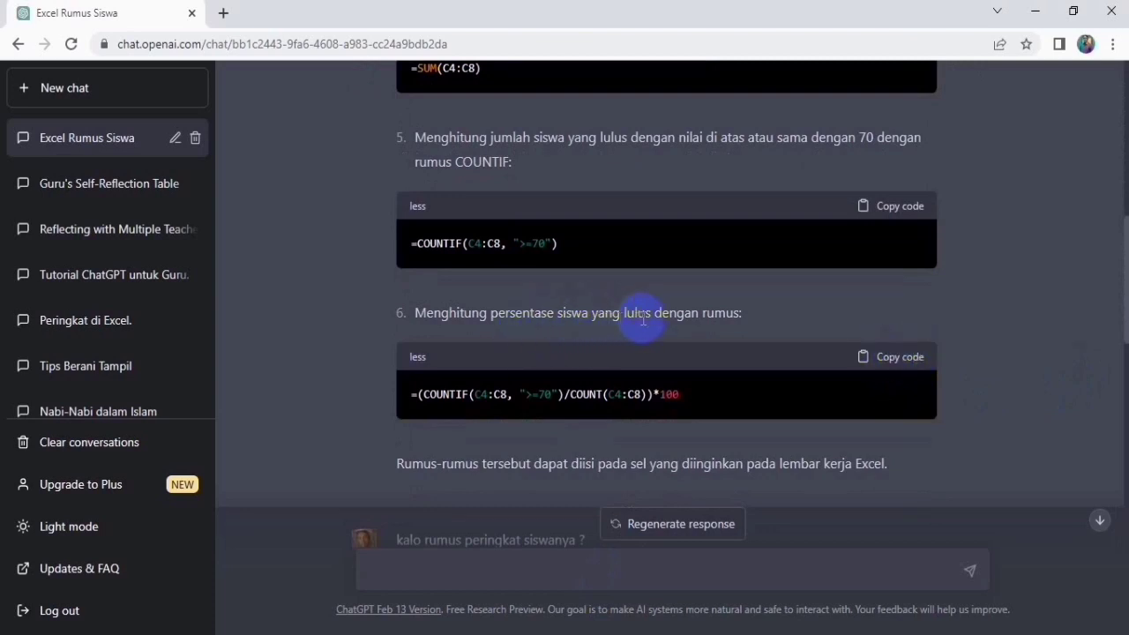
{"action": "left_click", "coordinate": [900, 364]}
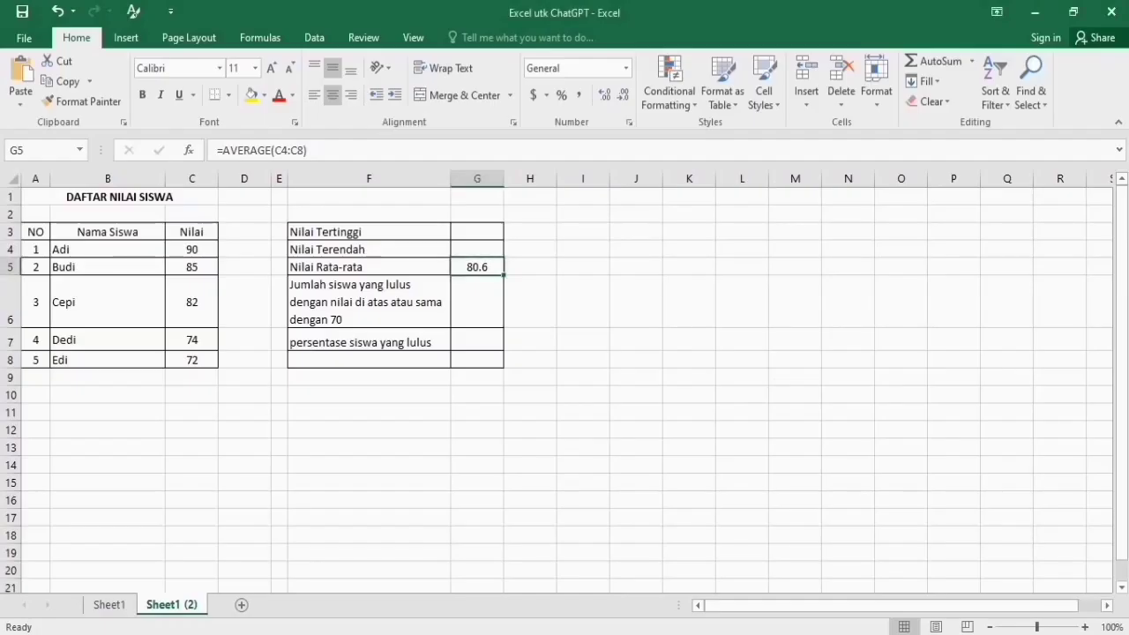
{"action": "left_click", "coordinate": [479, 339]}
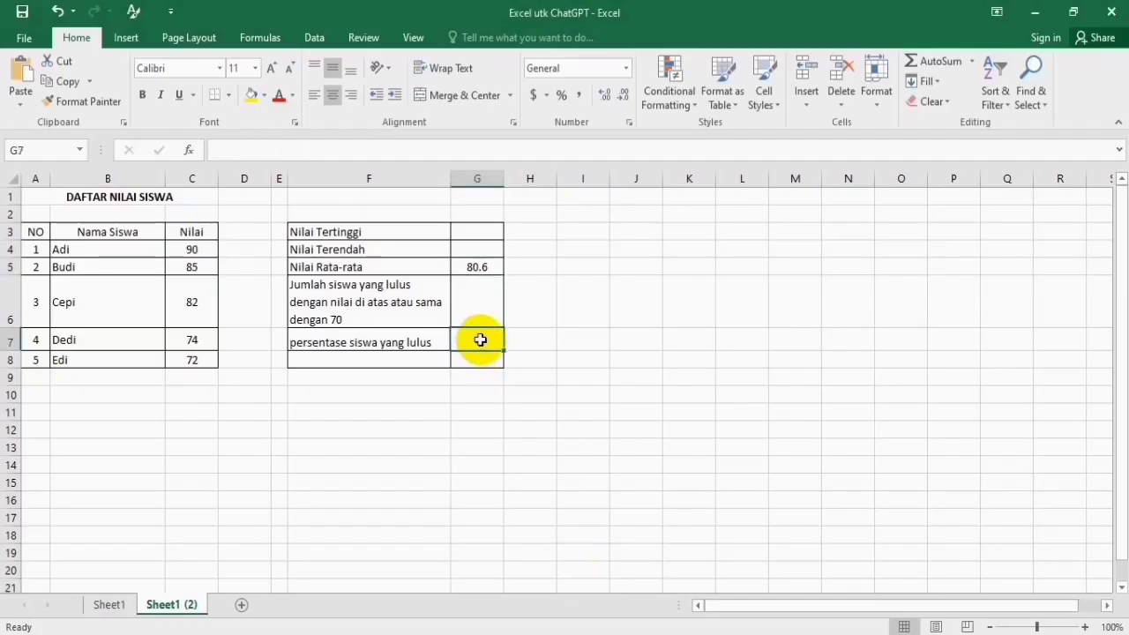
{"action": "key", "text": "ctrl+v"}
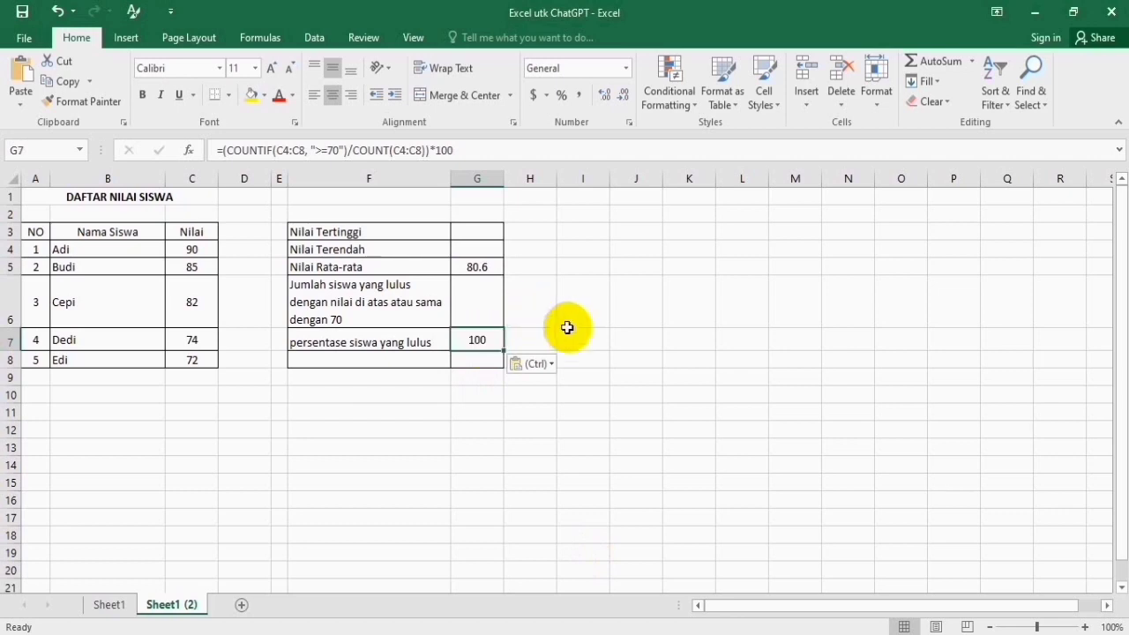
Change the COUNTIF criterion in the G7 pass-percentage formula to ">=75" and reselect the cell
{"action": "left_click", "coordinate": [340, 154]}
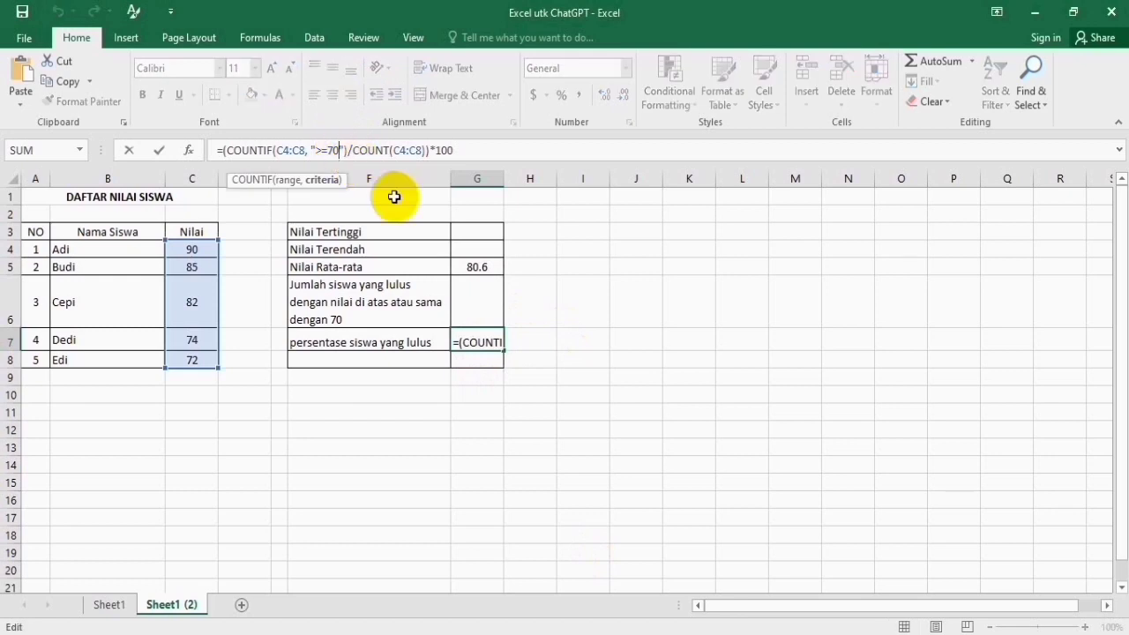
{"action": "key", "text": "BackSpace"}
{"action": "type", "text": "5"}
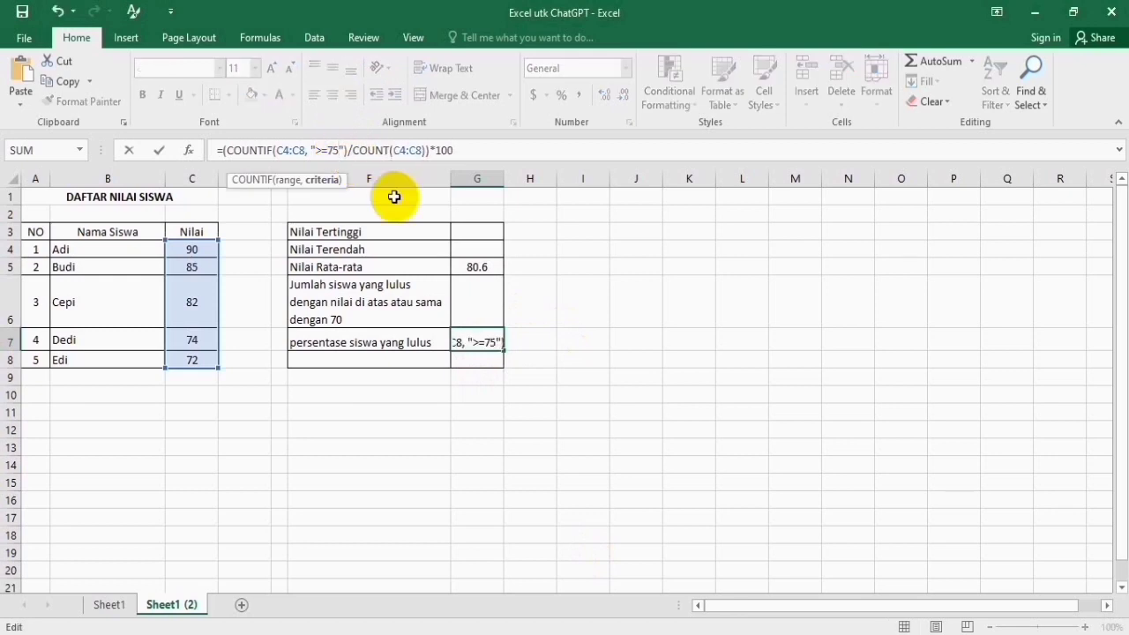
{"action": "key", "text": "Return"}
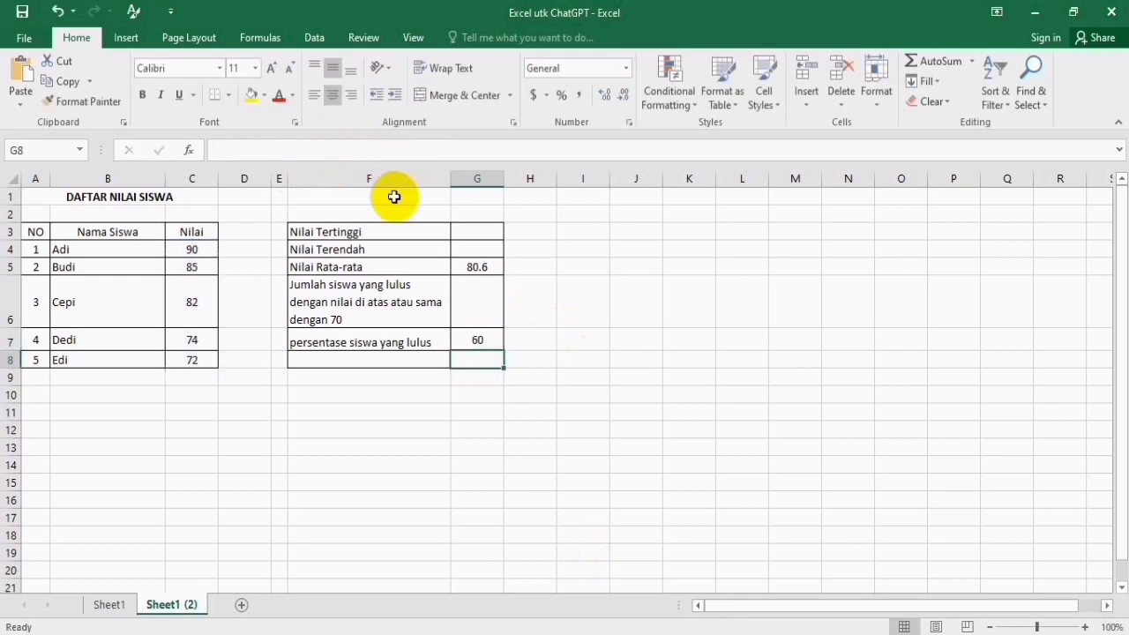
{"action": "left_click", "coordinate": [467, 339]}
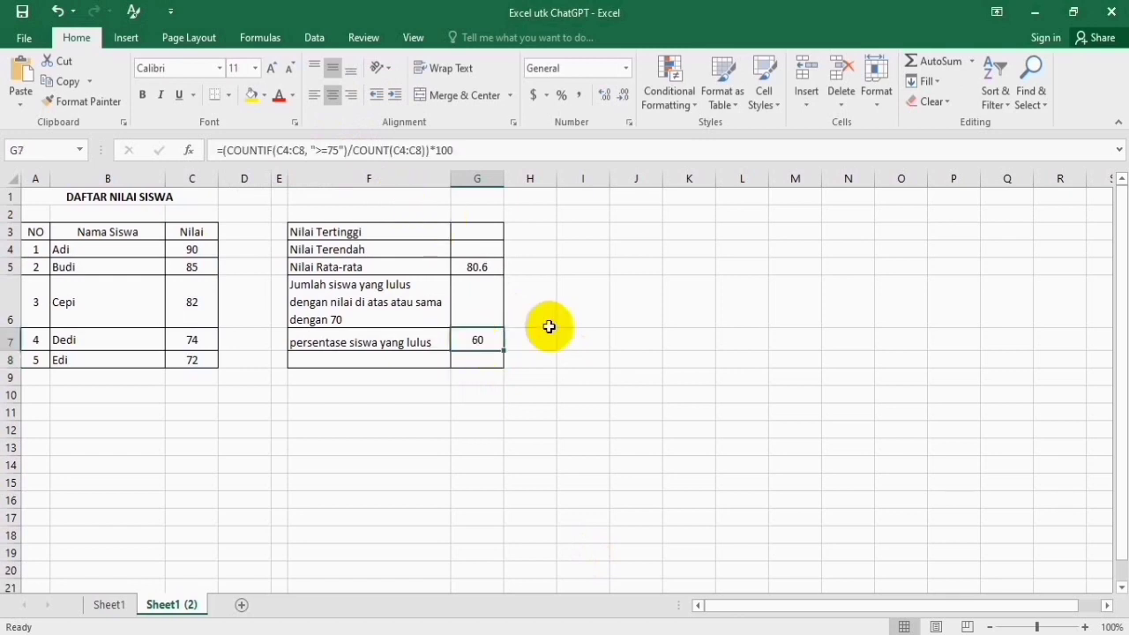